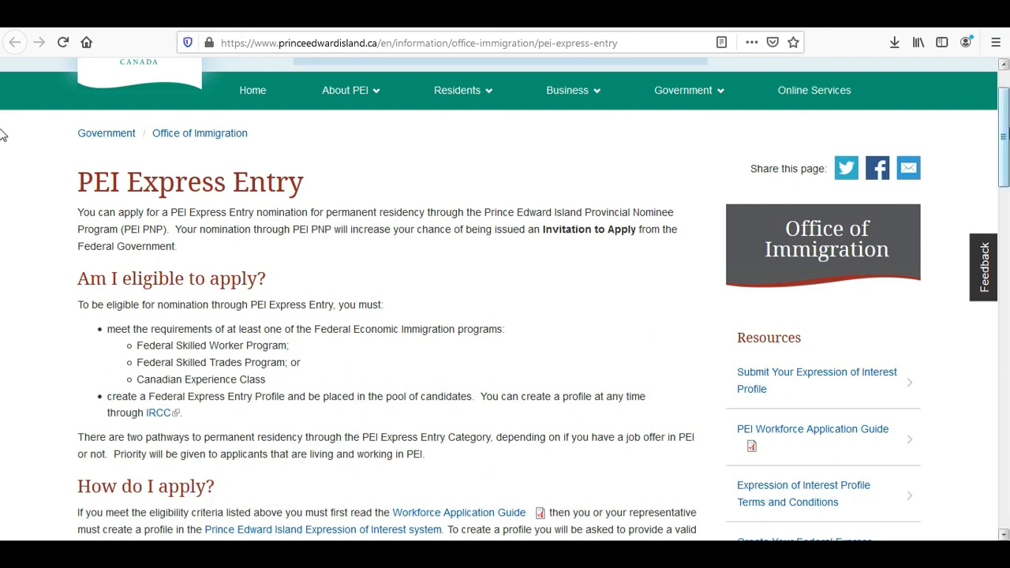
Go back to the Submit Your Expression of Interest Profile page and continue to the account registration page.
{"action": "scroll", "coordinate": [2, 134], "scroll_direction": "up", "scroll_amount": 2}
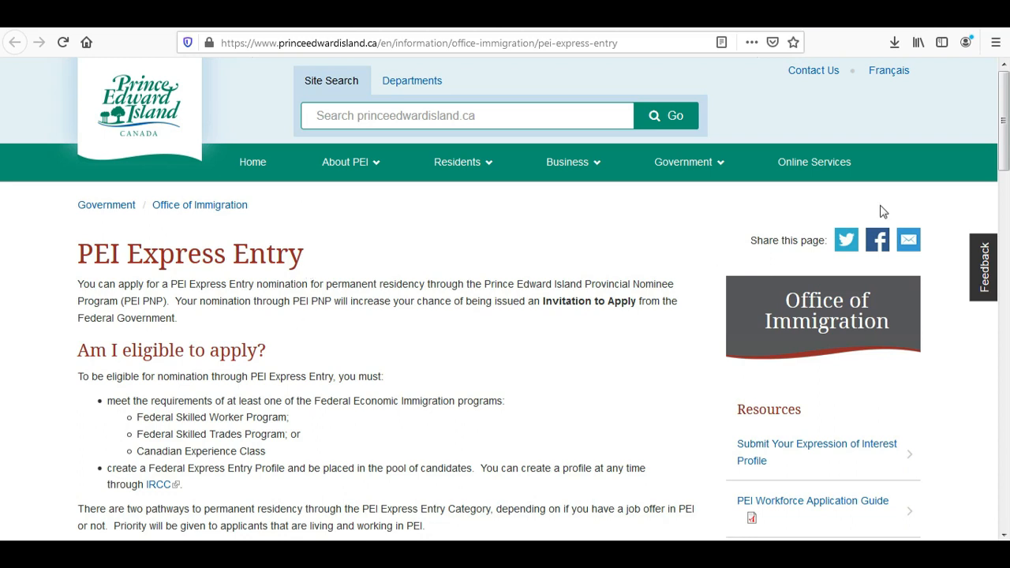
{"action": "left_click_drag", "start_coordinate": [1004, 143], "coordinate": [979, 181]}
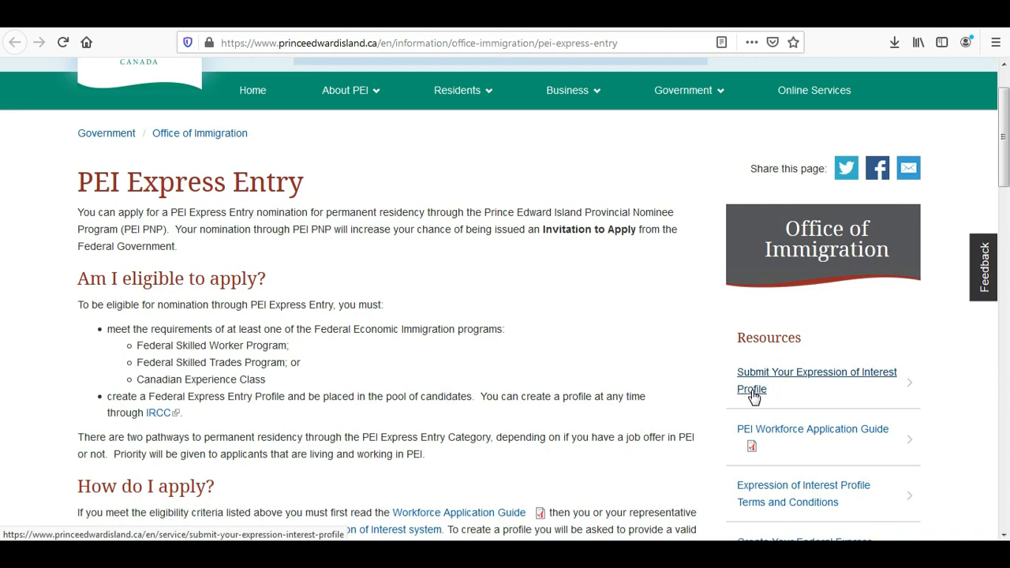
{"action": "key", "text": "alt+Left"}
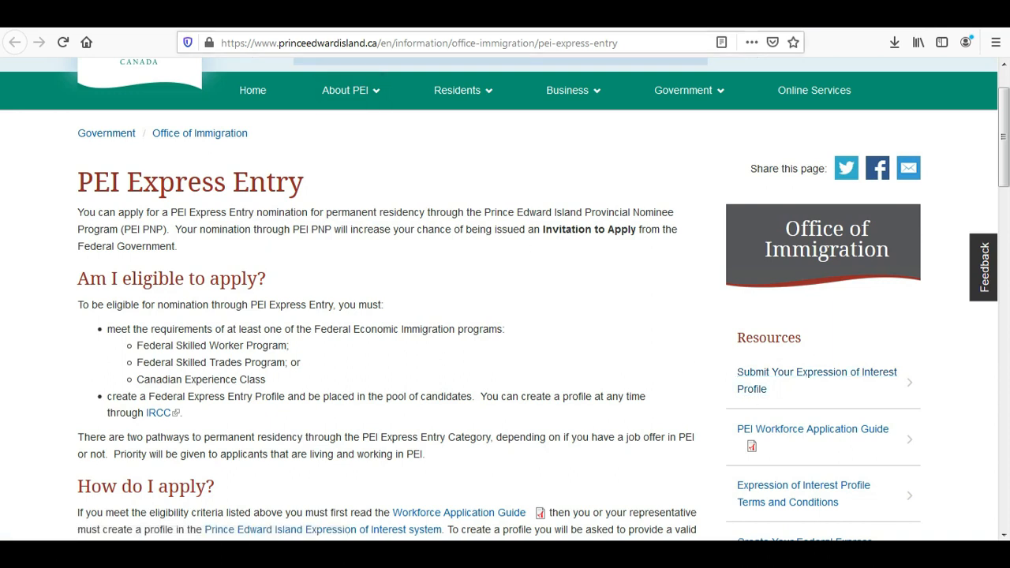
{"action": "scroll", "coordinate": [5, 169], "scroll_direction": "up", "scroll_amount": 2}
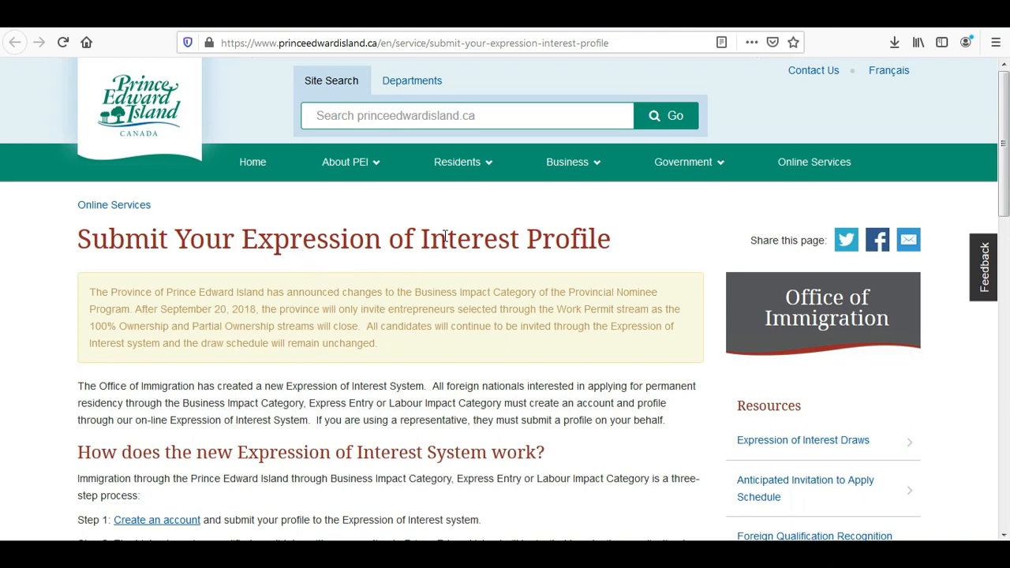
{"action": "left_click_drag", "start_coordinate": [1008, 174], "coordinate": [1008, 211]}
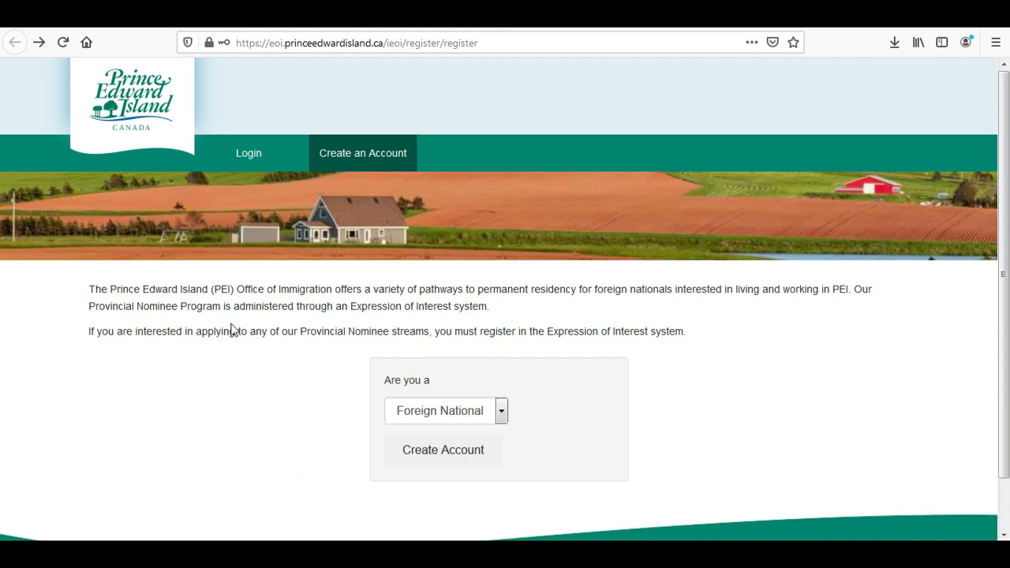
Choose Foreign National as the applicant type and start creating the account.
{"action": "left_click_drag", "start_coordinate": [350, 307], "coordinate": [497, 313]}
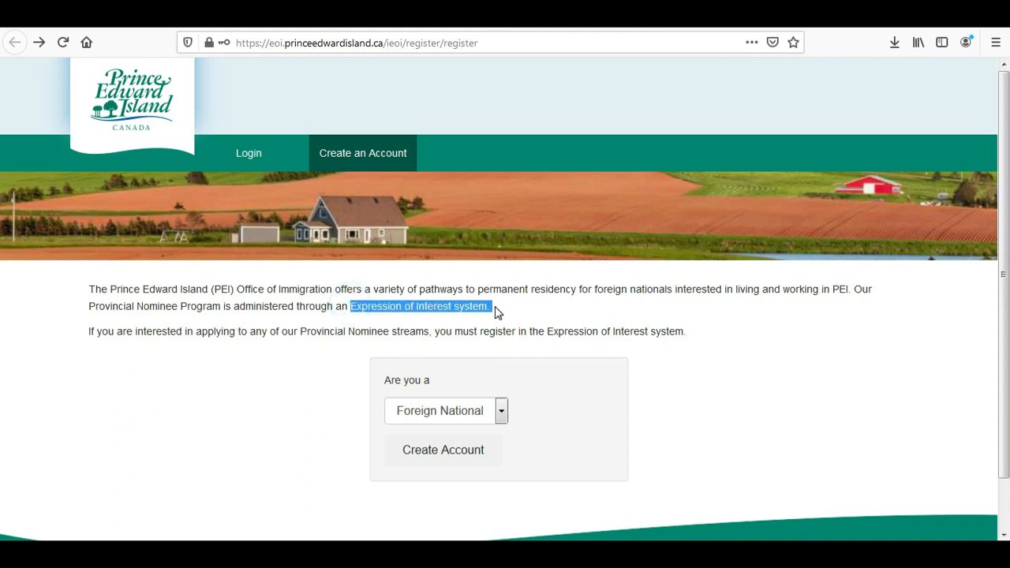
{"action": "left_click", "coordinate": [404, 326]}
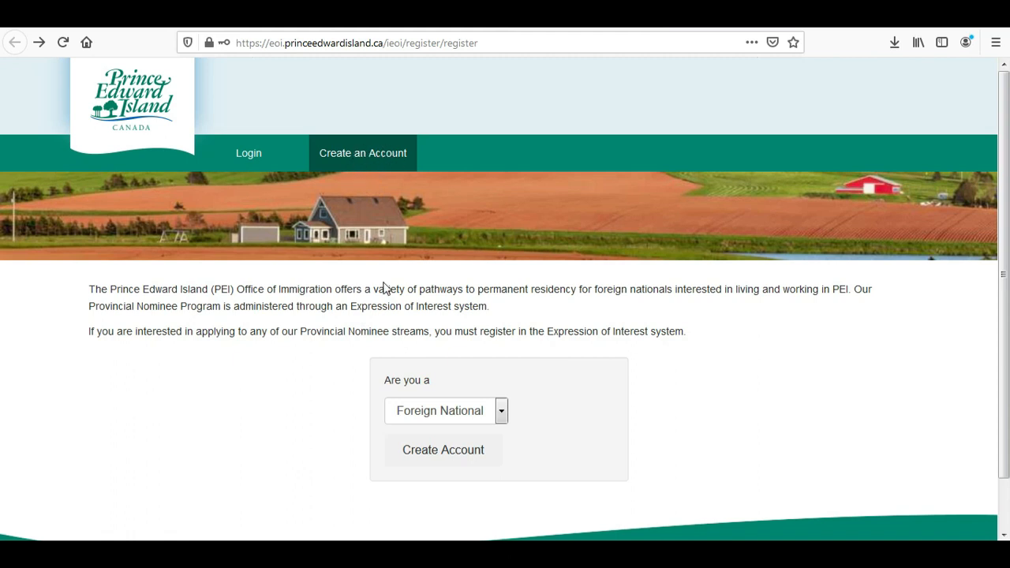
{"action": "left_click", "coordinate": [420, 411]}
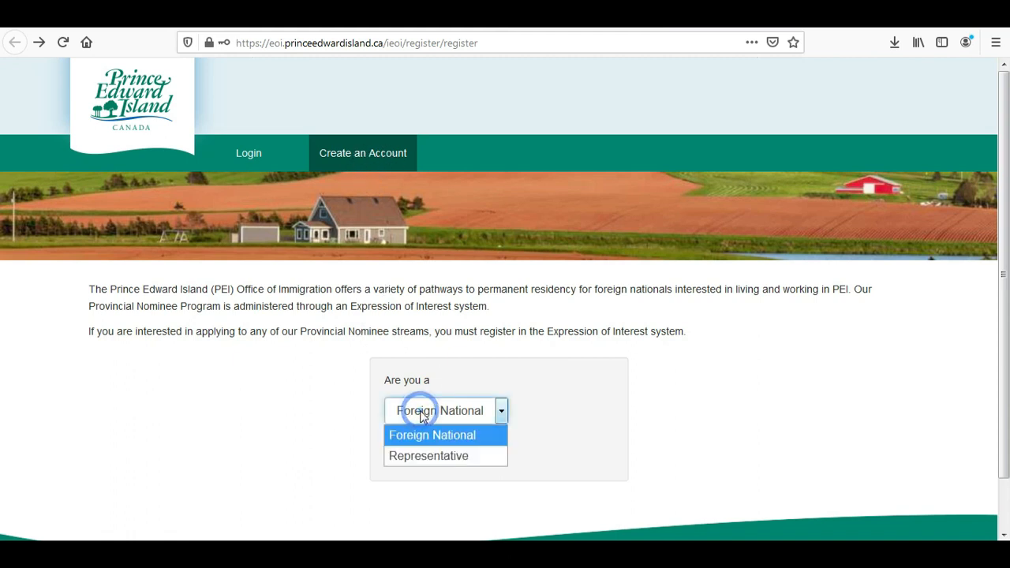
{"action": "left_click", "coordinate": [462, 437]}
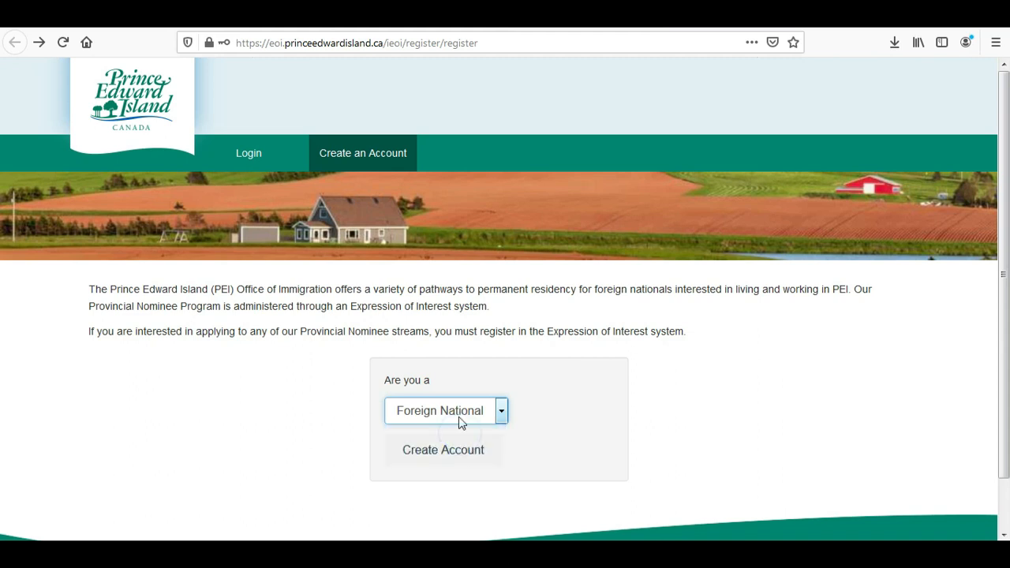
{"action": "left_click", "coordinate": [427, 458]}
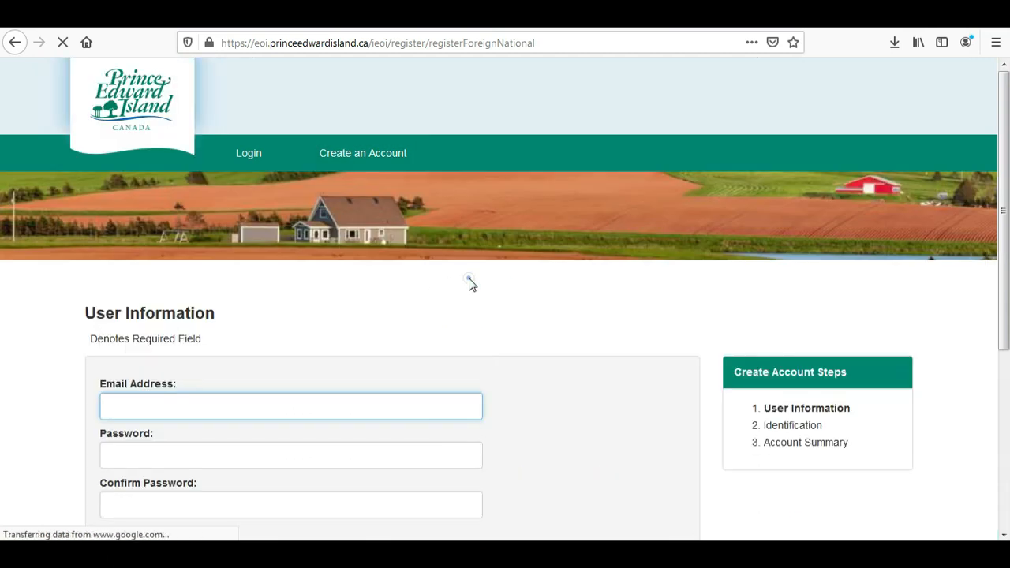
Enter the account e-mail address and the password, then confirm the password.
{"action": "left_click", "coordinate": [296, 408]}
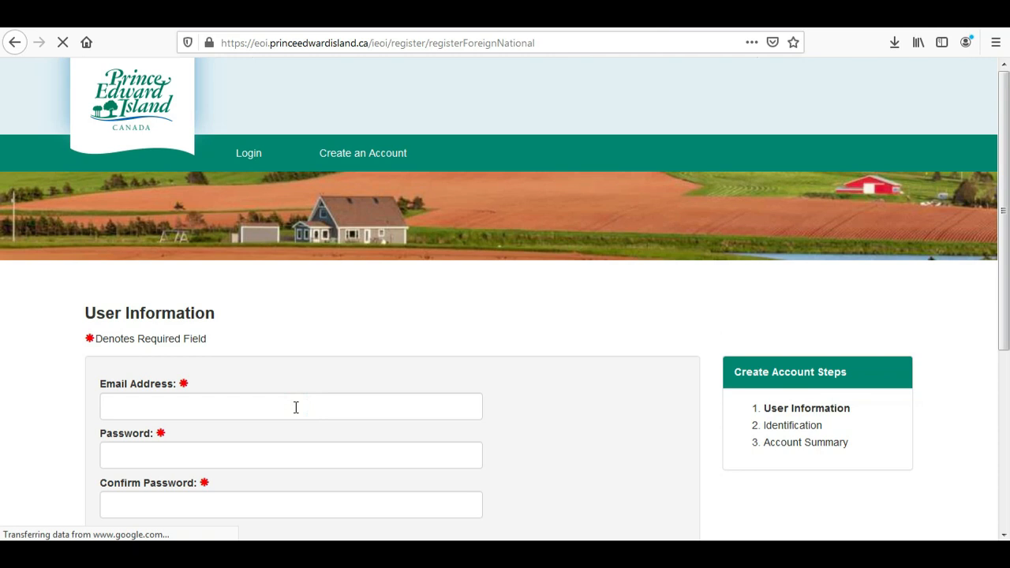
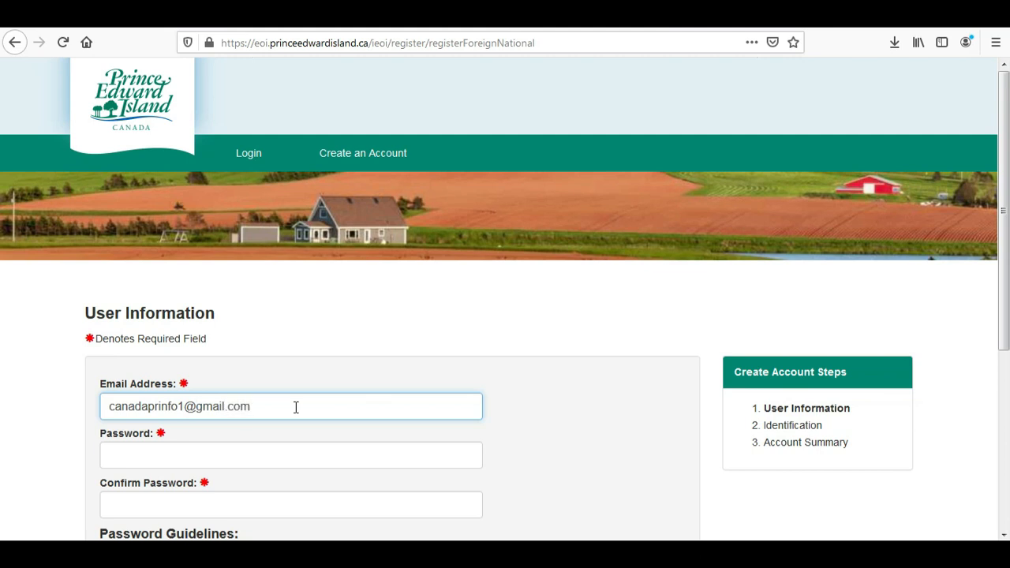
{"action": "left_click", "coordinate": [237, 456]}
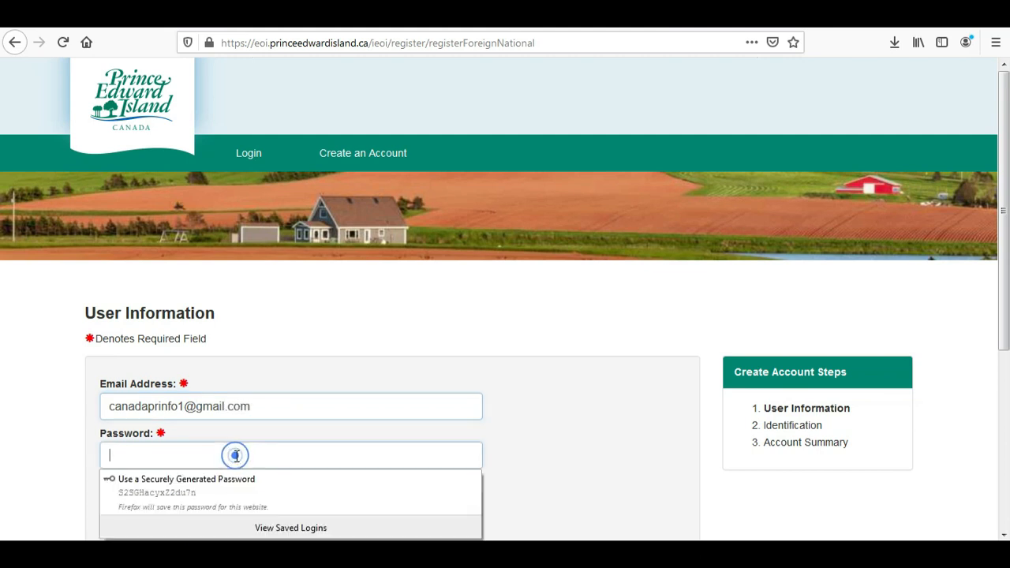
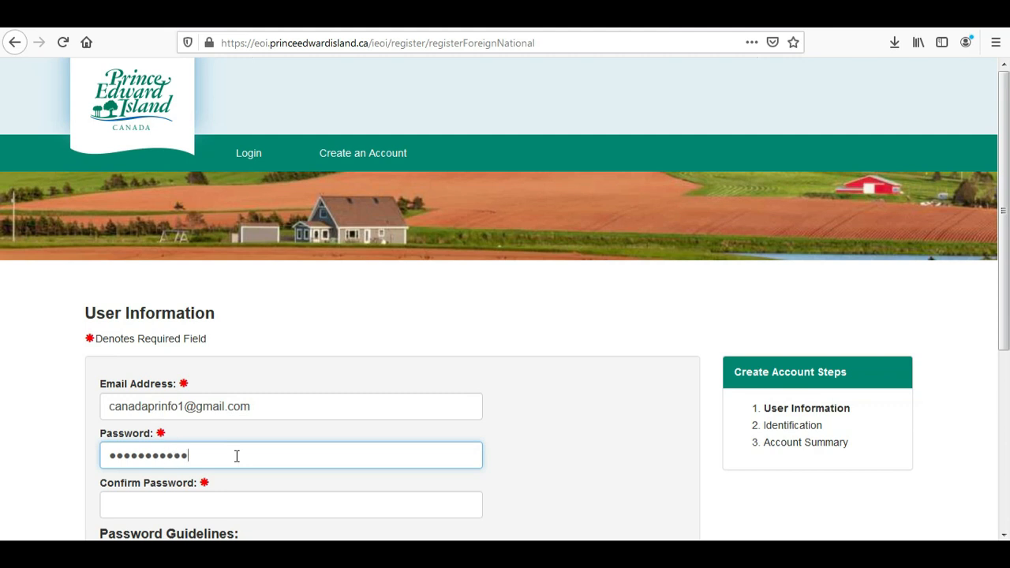
{"action": "key", "text": "BackSpace"}
{"action": "key", "text": "BackSpace"}
{"action": "key", "text": "BackSpace"}
{"action": "key", "text": "BackSpace"}
{"action": "key", "text": "BackSpace"}
{"action": "key", "text": "BackSpace"}
{"action": "key", "text": "BackSpace"}
{"action": "key", "text": "BackSpace"}
{"action": "key", "text": "BackSpace"}
{"action": "key", "text": "BackSpace"}
{"action": "left_click", "coordinate": [229, 512]}
{"action": "type", "text": "a"}
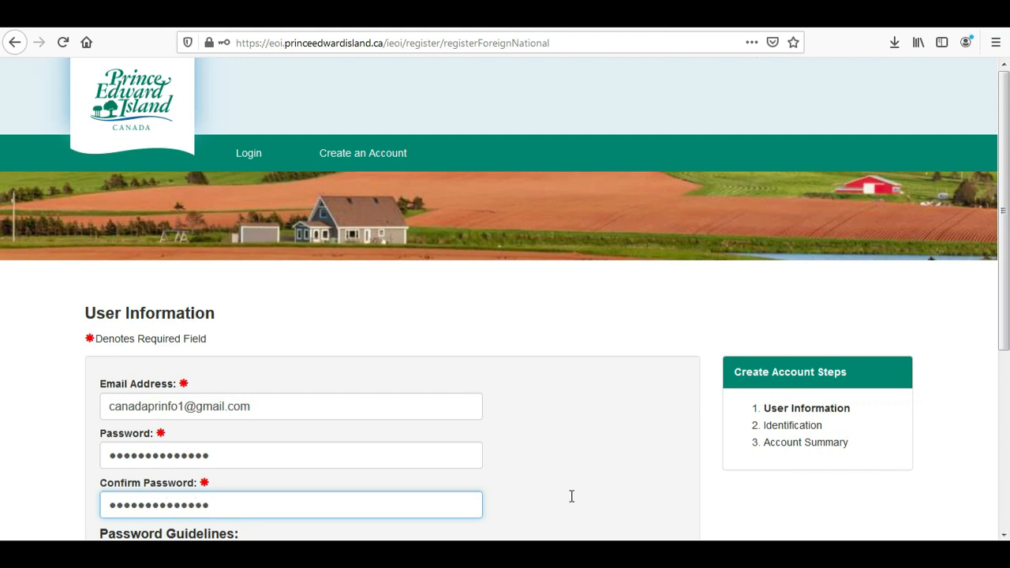
Pass the I'm not a robot captcha, register, and decline saving the login in Firefox.
{"action": "scroll", "coordinate": [1007, 357], "scroll_direction": "down", "scroll_amount": 2}
{"action": "left_click_drag", "start_coordinate": [1007, 356], "coordinate": [1003, 426]}
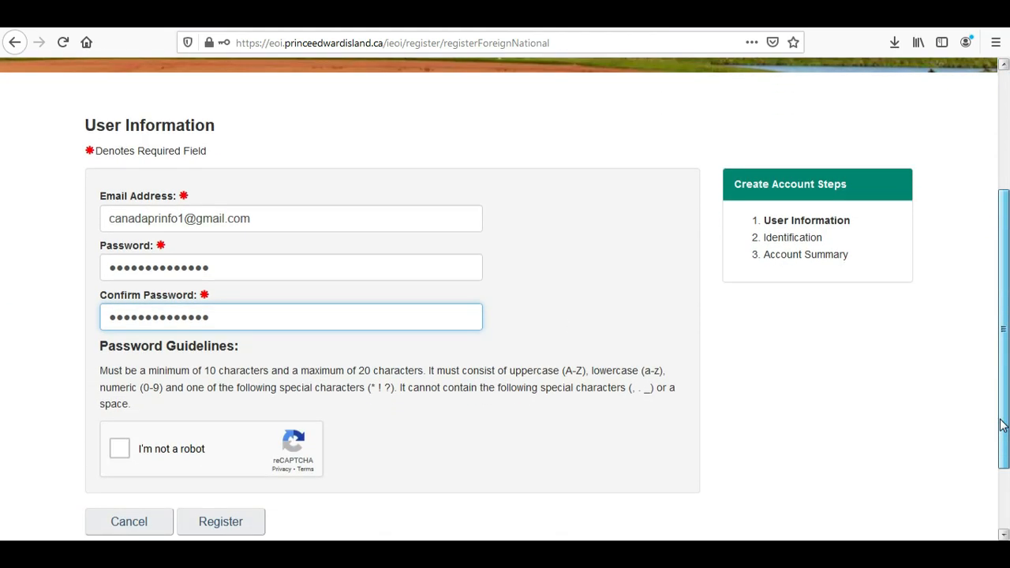
{"action": "left_click", "coordinate": [126, 452]}
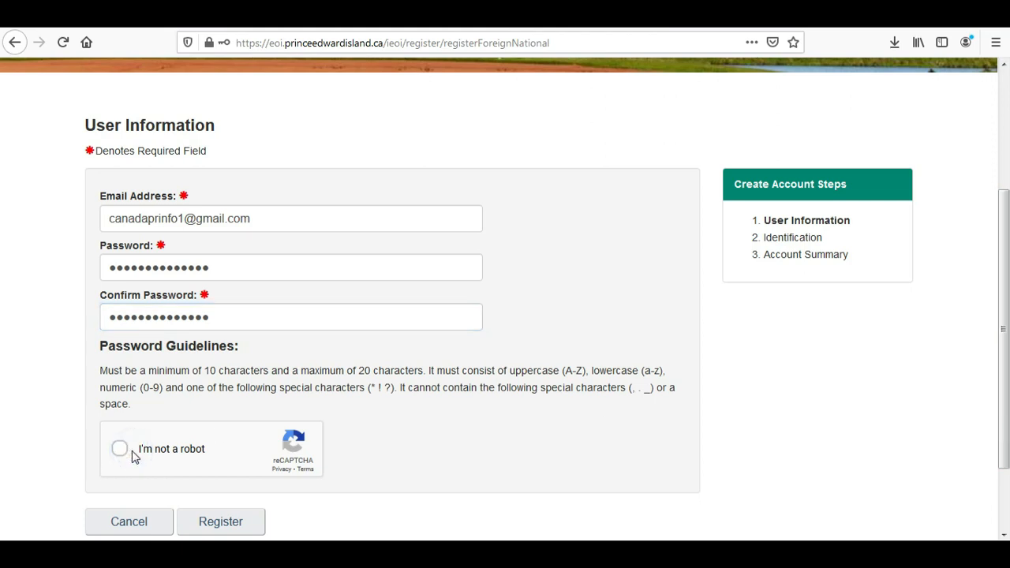
{"action": "left_click", "coordinate": [226, 525]}
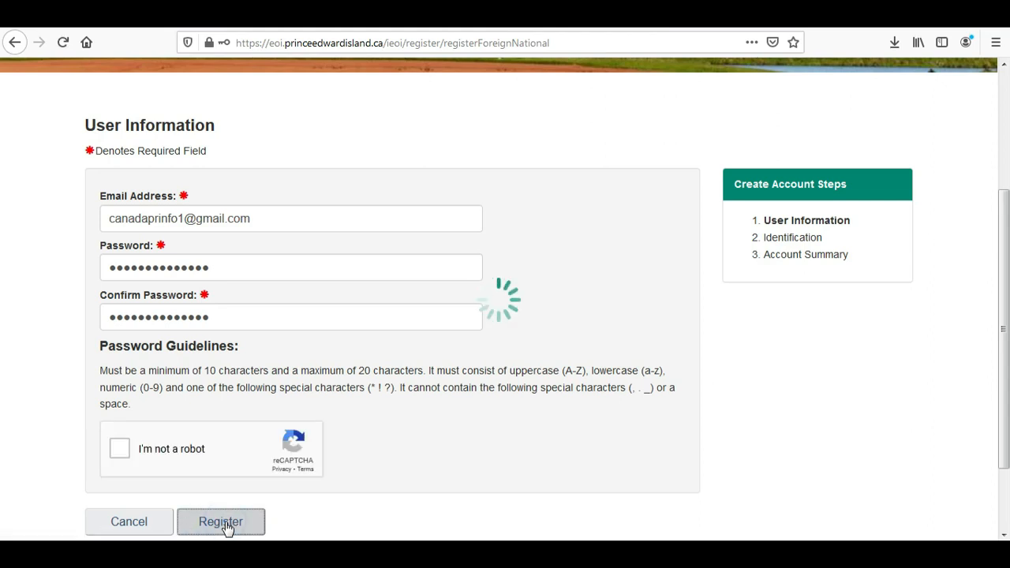
{"action": "left_click", "coordinate": [408, 172]}
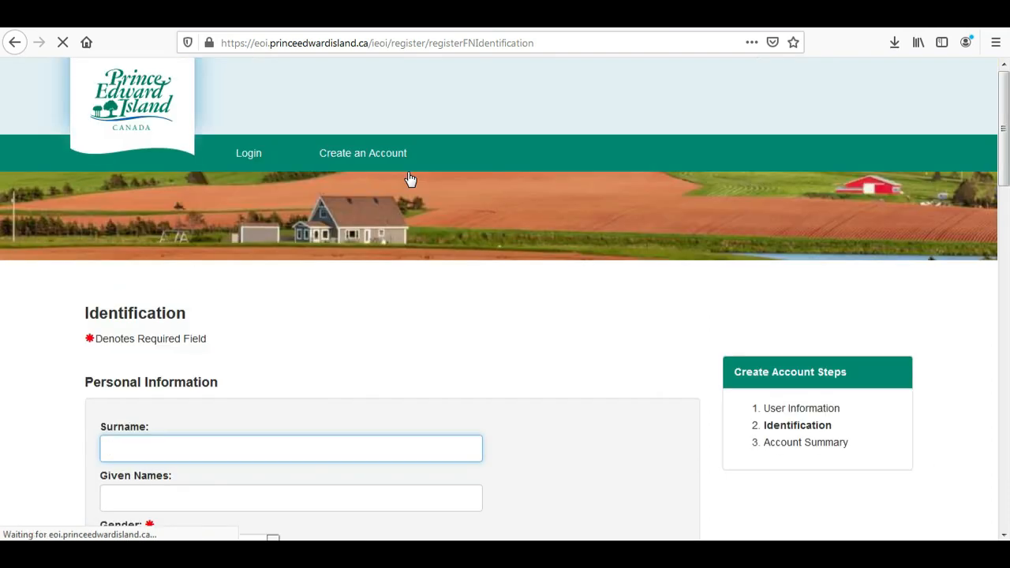
Finish the surname and given names, and set the gender to Female.
{"action": "left_click_drag", "start_coordinate": [1001, 146], "coordinate": [1005, 214]}
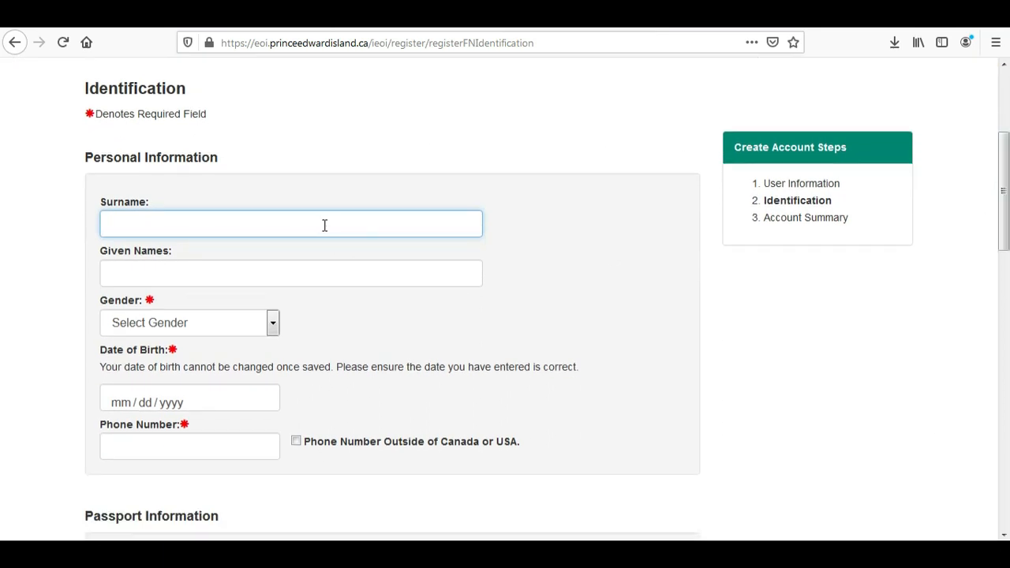
{"action": "type", "text": "t"}
{"action": "left_click", "coordinate": [178, 274]}
{"action": "left_click", "coordinate": [136, 273]}
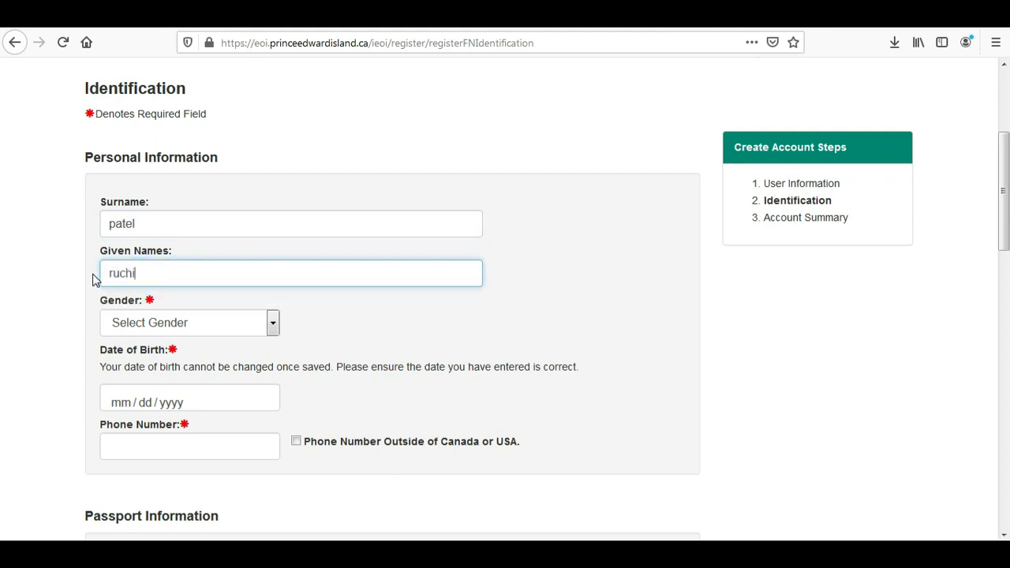
{"action": "left_click", "coordinate": [124, 328]}
{"action": "left_click", "coordinate": [127, 388]}
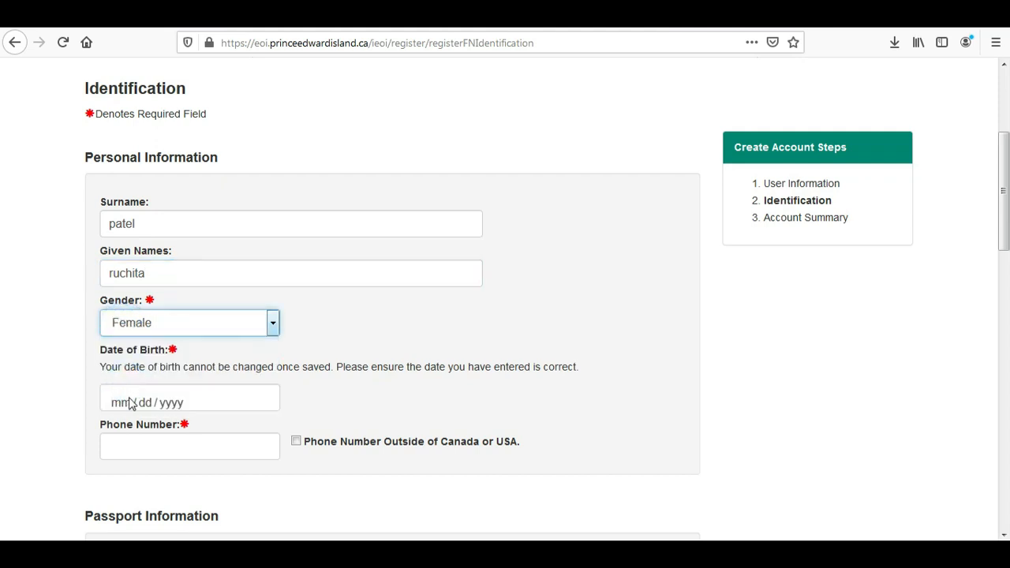
{"action": "left_click", "coordinate": [163, 406]}
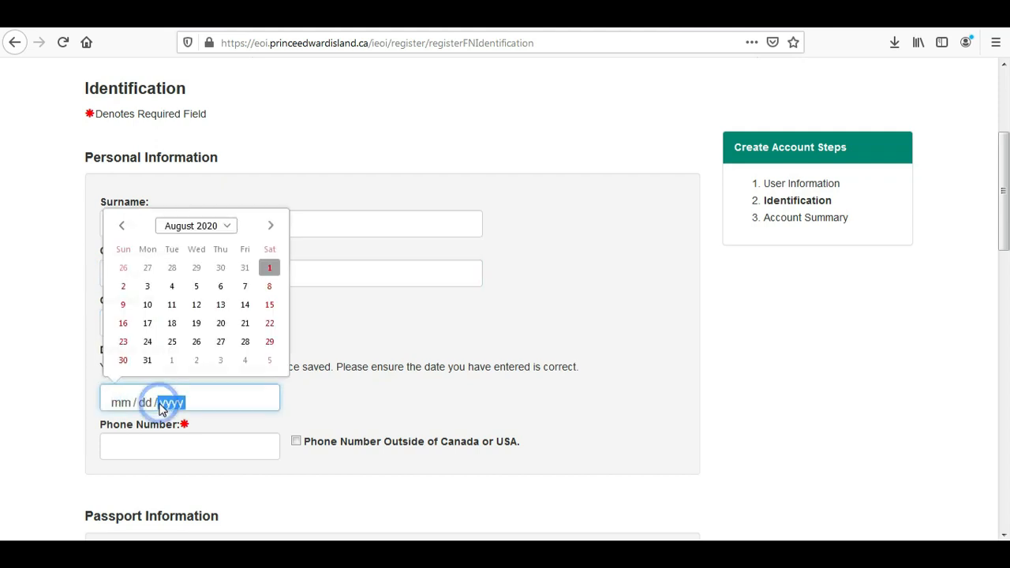
{"action": "left_click", "coordinate": [213, 230]}
{"action": "left_click", "coordinate": [221, 247]}
{"action": "left_click_drag", "start_coordinate": [221, 249], "coordinate": [220, 263]}
{"action": "left_click", "coordinate": [224, 266]}
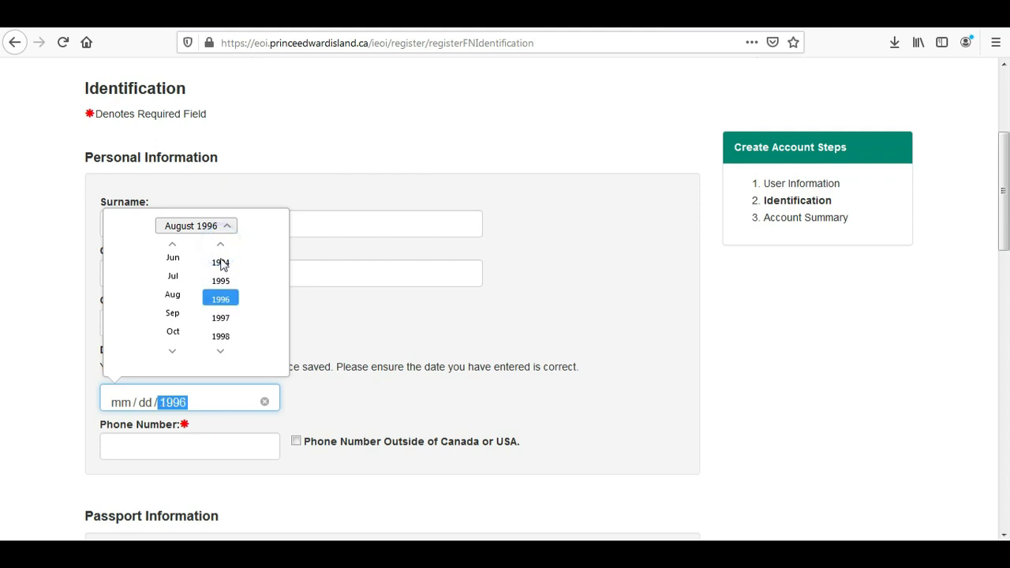
{"action": "left_click", "coordinate": [223, 267]}
{"action": "left_click", "coordinate": [172, 295]}
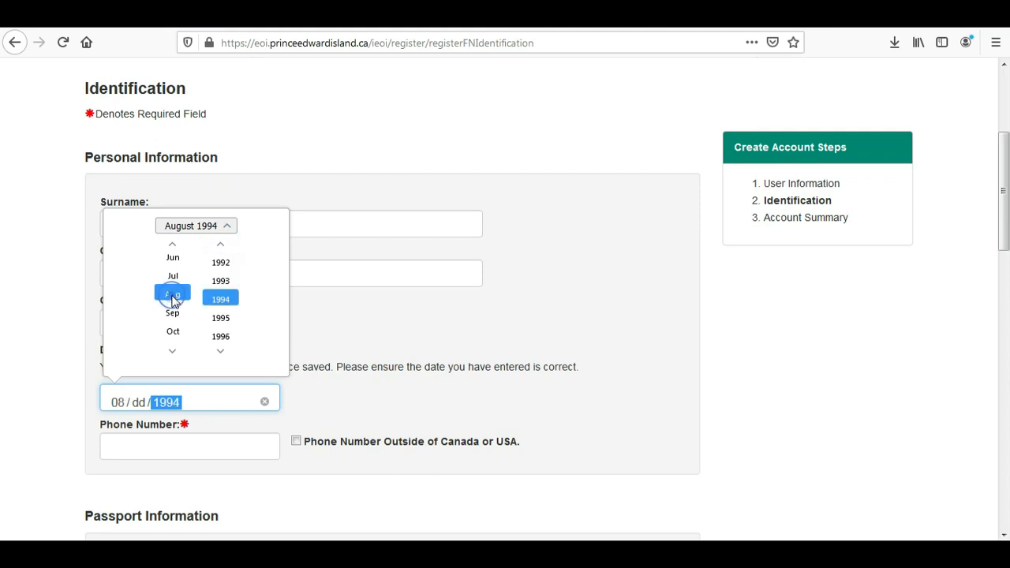
{"action": "left_click", "coordinate": [186, 227]}
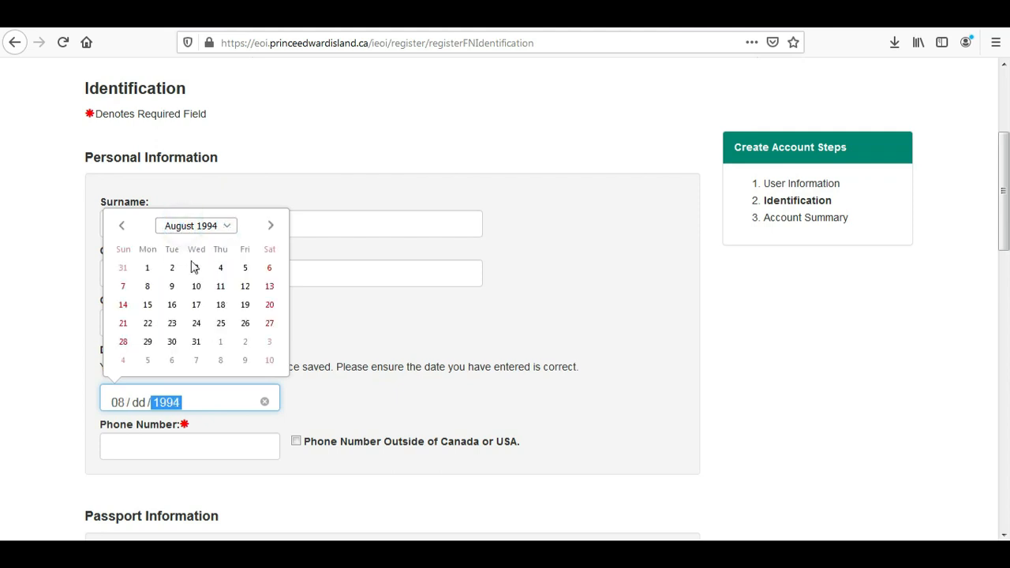
{"action": "left_click", "coordinate": [146, 305]}
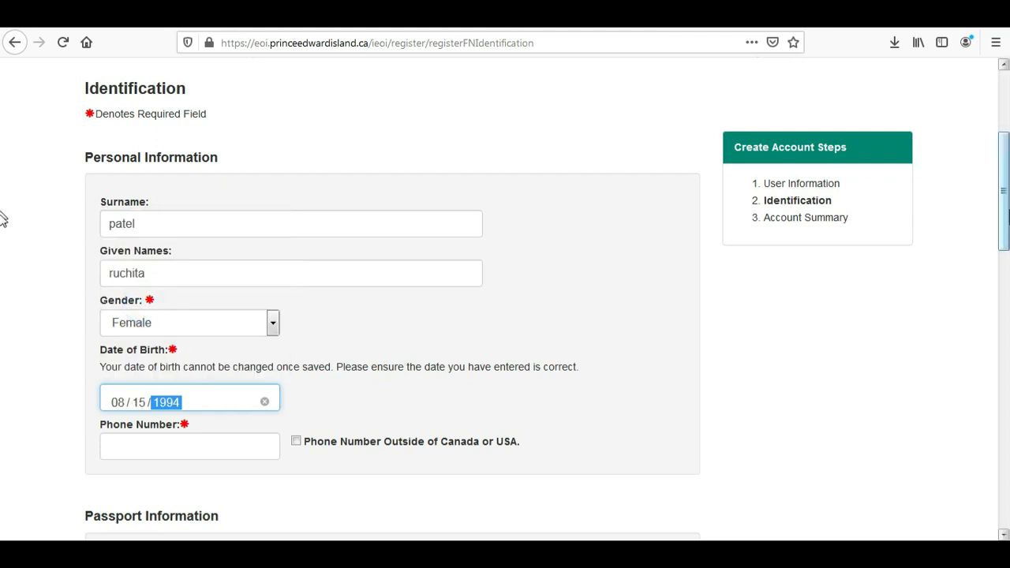
Mark the phone as outside Canada or USA and enter the phone number.
{"action": "scroll", "coordinate": [2, 229], "scroll_direction": "down", "scroll_amount": 3}
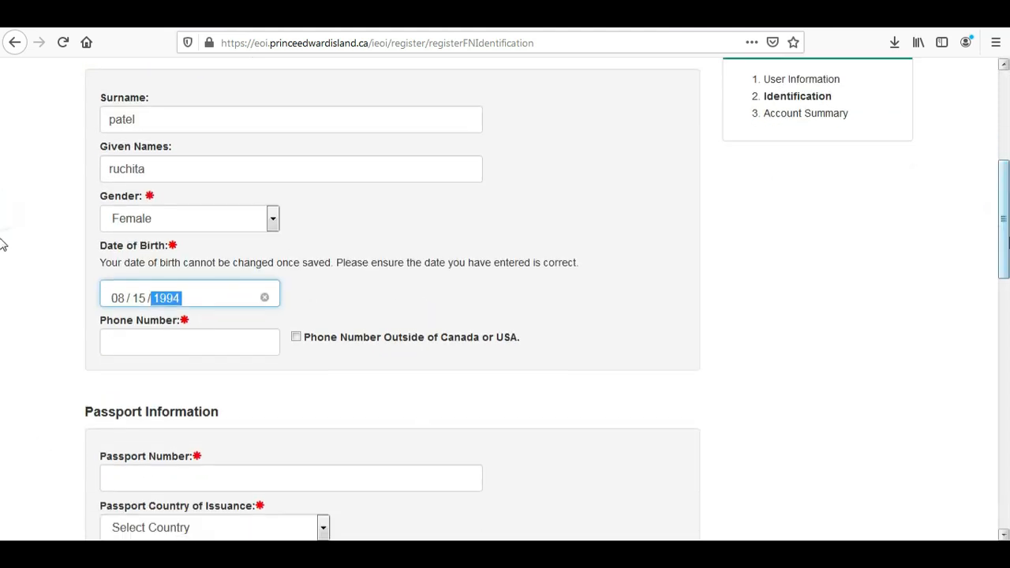
{"action": "left_click", "coordinate": [297, 339]}
{"action": "left_click", "coordinate": [226, 347]}
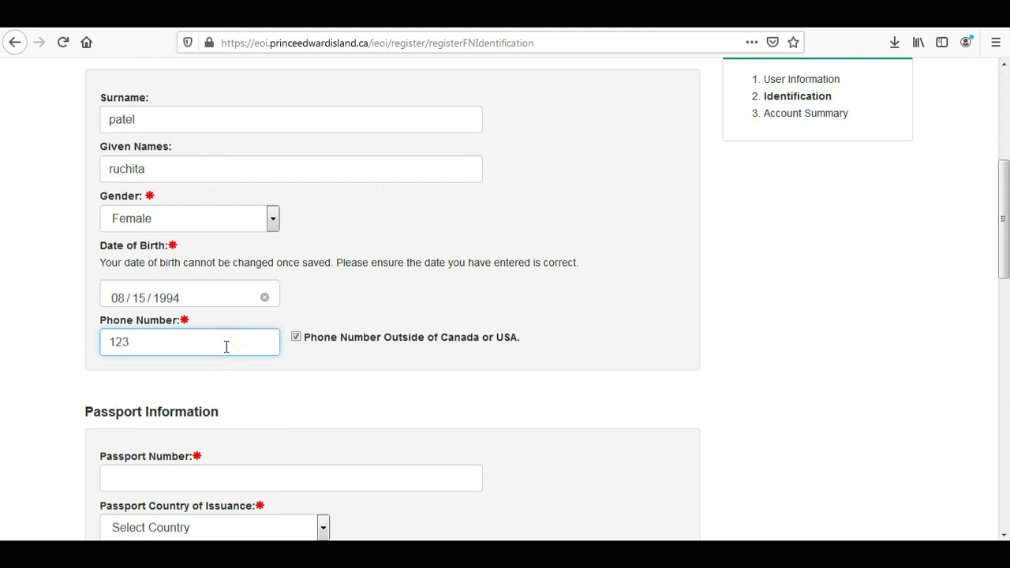
{"action": "type", "text": "123456789"}
{"action": "left_click_drag", "start_coordinate": [1004, 213], "coordinate": [1007, 268]}
{"action": "left_click", "coordinate": [217, 355]}
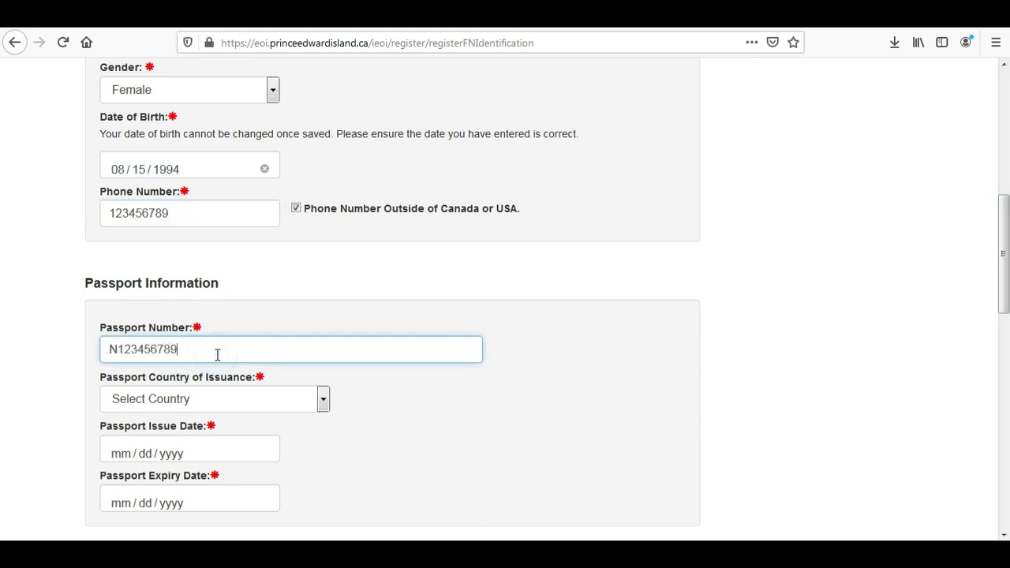
Set the passport country of issuance to India.
{"action": "left_click", "coordinate": [222, 408]}
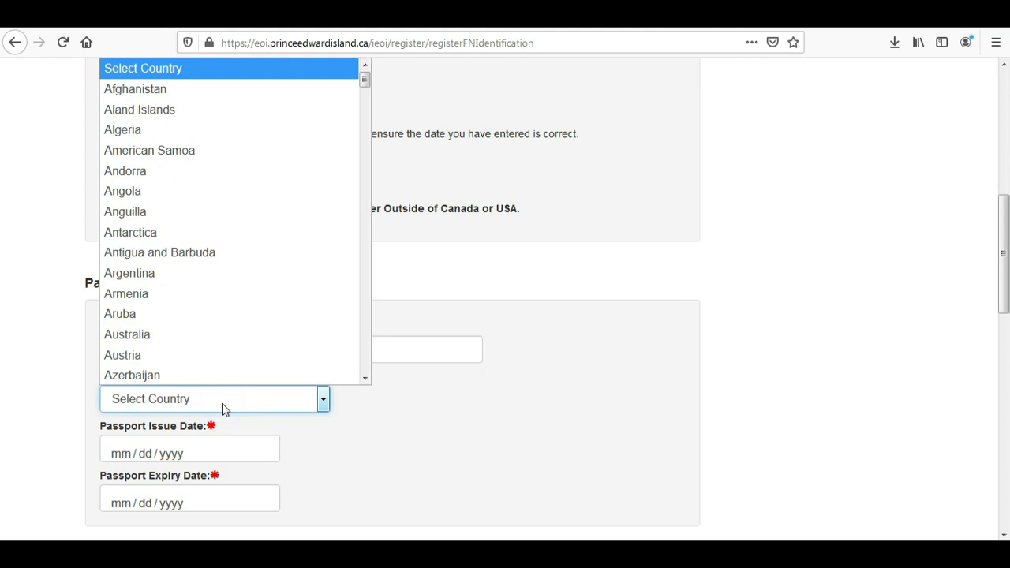
{"action": "type", "text": "india"}
{"action": "key", "text": "Return"}
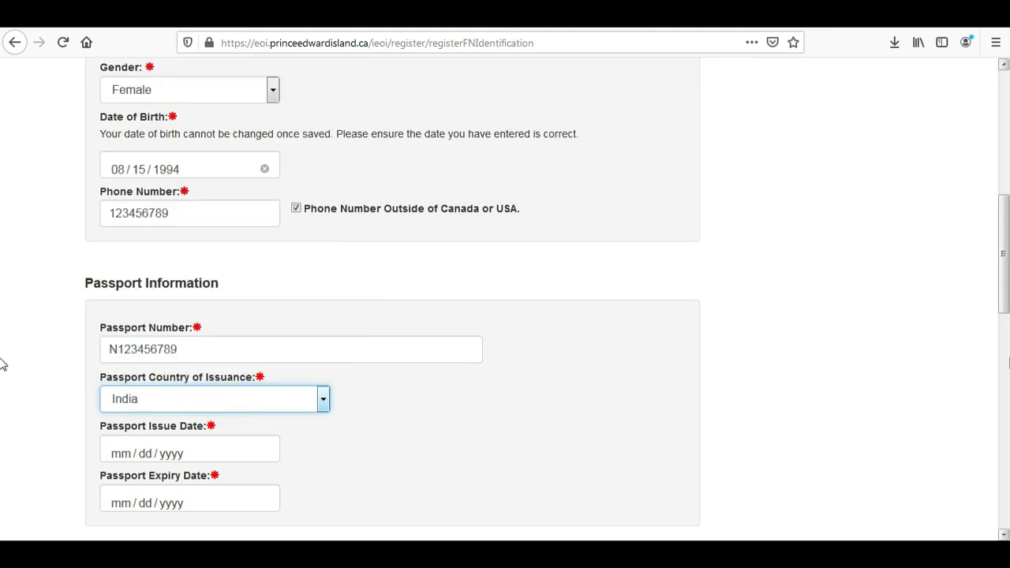
{"action": "scroll", "coordinate": [1003, 289], "scroll_direction": "down", "scroll_amount": 3}
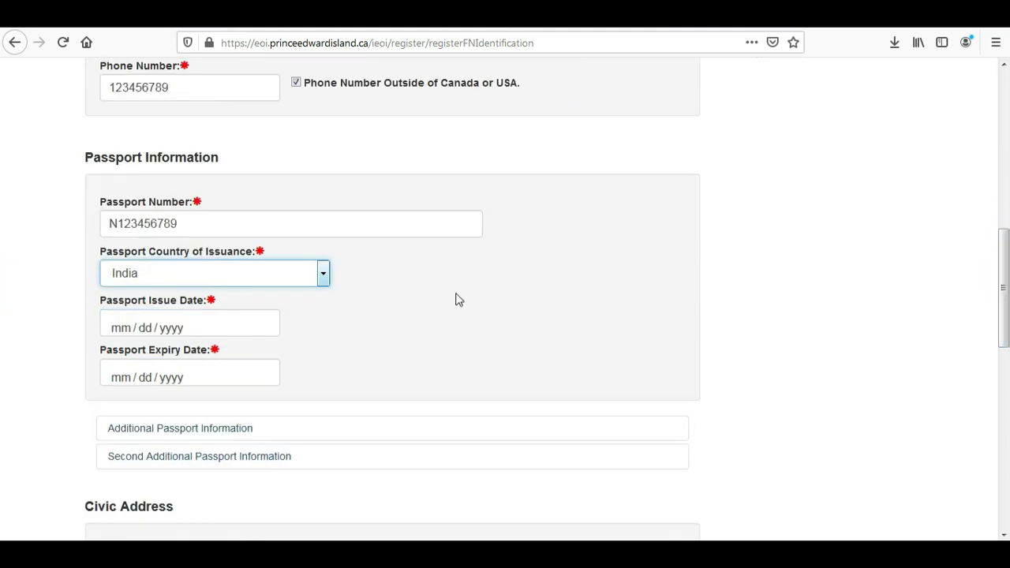
Set the passport issue date to 08/05/2020.
{"action": "left_click", "coordinate": [169, 330]}
{"action": "left_click", "coordinate": [211, 364]}
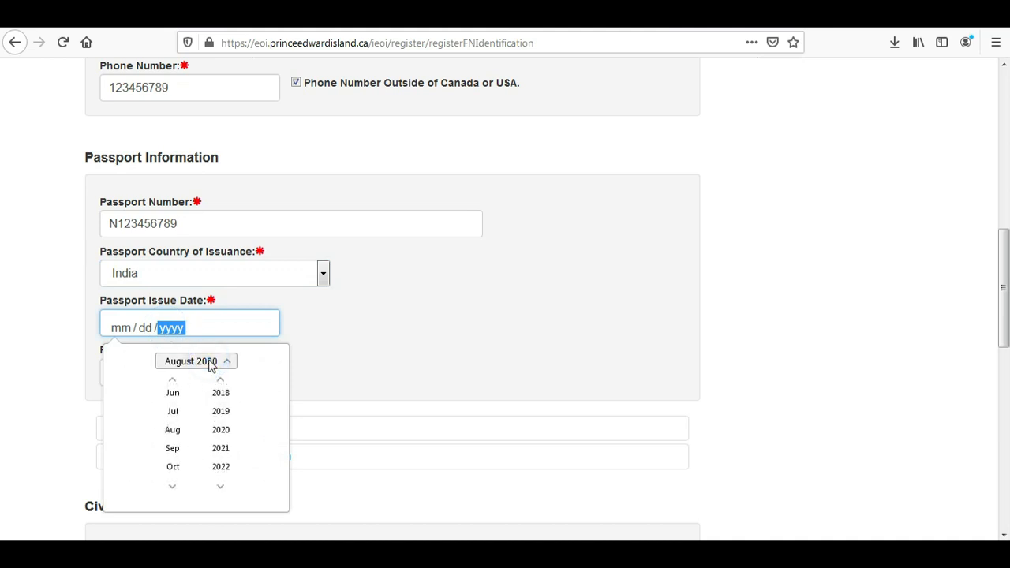
{"action": "left_click", "coordinate": [211, 363]}
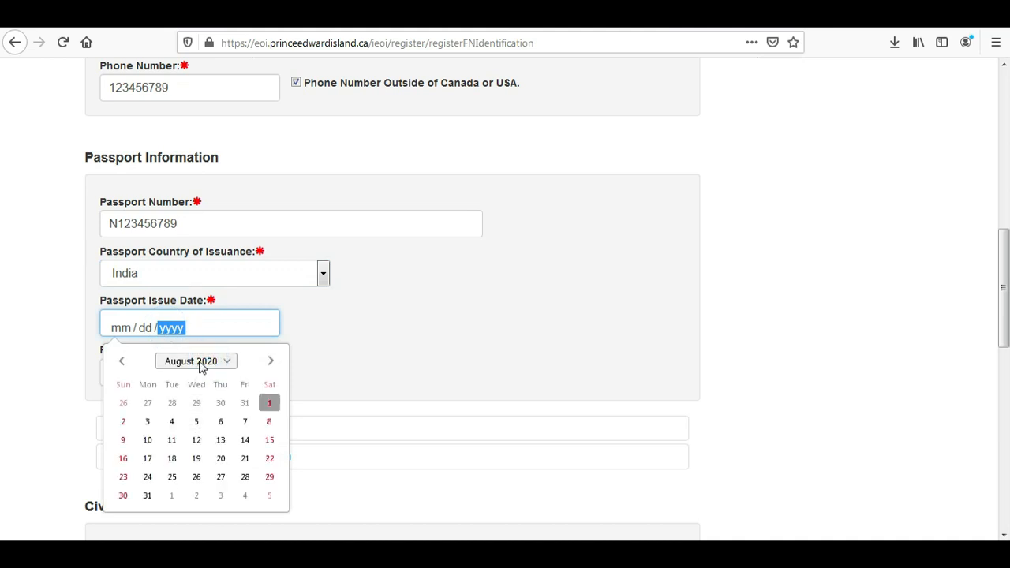
{"action": "left_click", "coordinate": [196, 423]}
Set the passport expiry date to 10/25/2022.
{"action": "left_click", "coordinate": [175, 379]}
{"action": "left_click", "coordinate": [223, 199]}
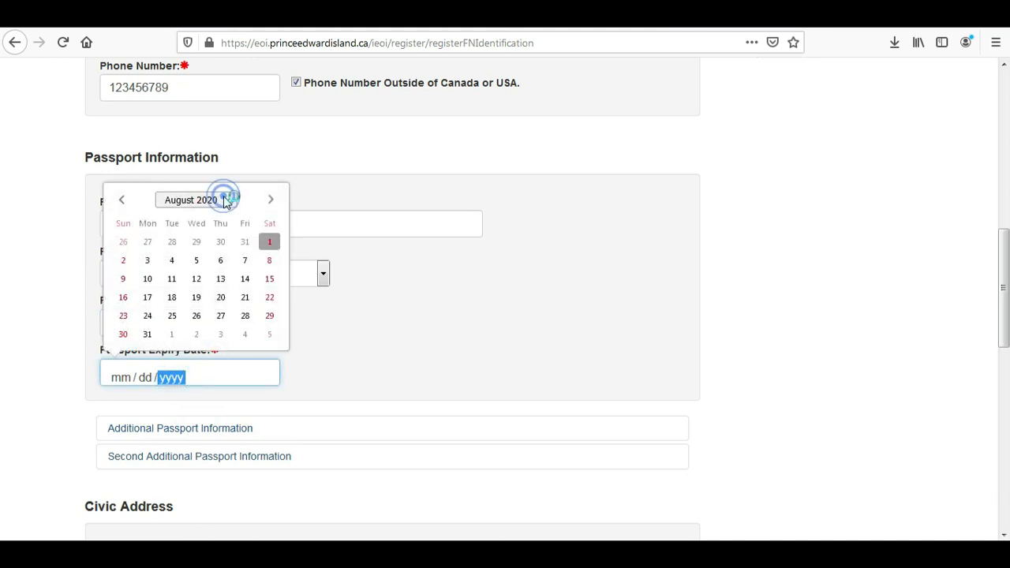
{"action": "left_click", "coordinate": [222, 306]}
{"action": "left_click", "coordinate": [172, 303]}
{"action": "left_click", "coordinate": [187, 202]}
{"action": "left_click", "coordinate": [173, 315]}
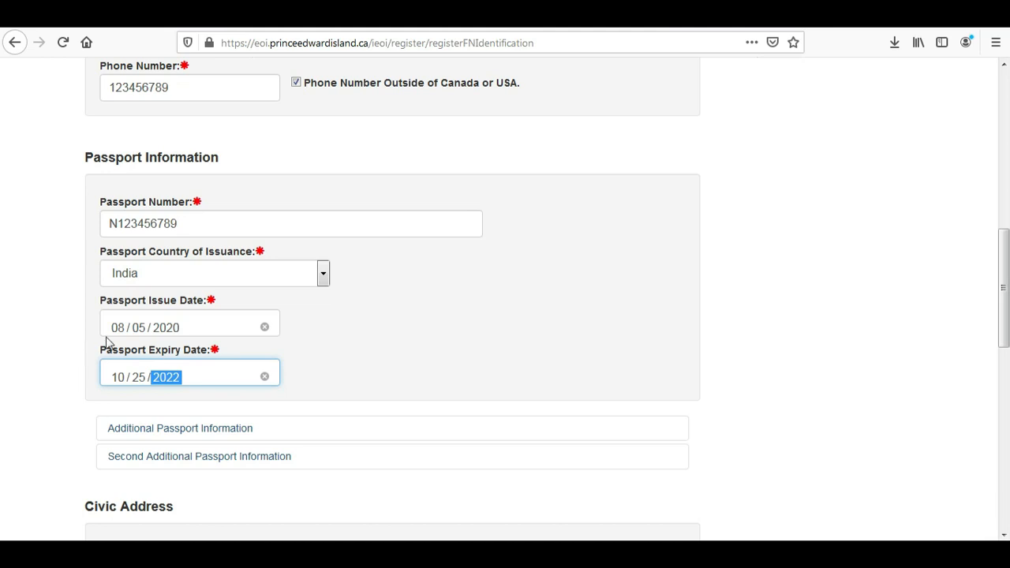
{"action": "left_click_drag", "start_coordinate": [1004, 268], "coordinate": [1006, 330]}
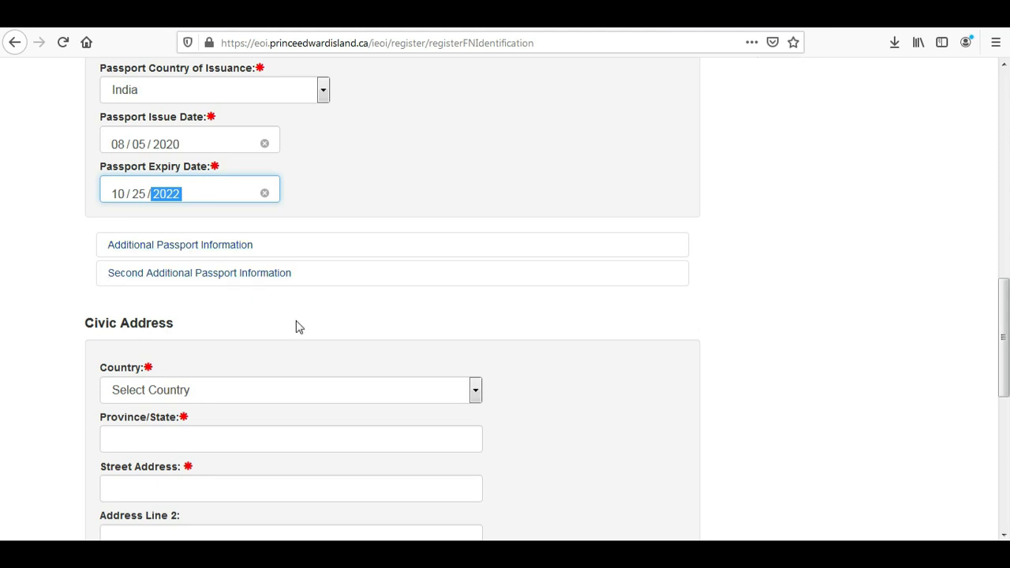
Set the civic address country to India and fill province, street, address line 2 and city with placeholder text.
{"action": "scroll", "coordinate": [2, 356], "scroll_direction": "down", "scroll_amount": 2}
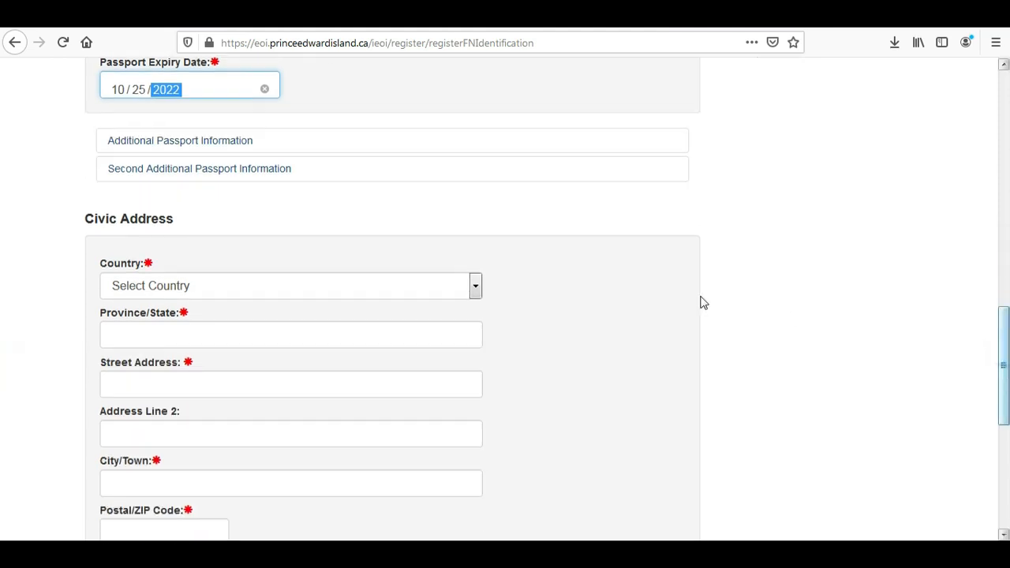
{"action": "left_click", "coordinate": [217, 292]}
{"action": "type", "text": "in"}
{"action": "key", "text": "Return"}
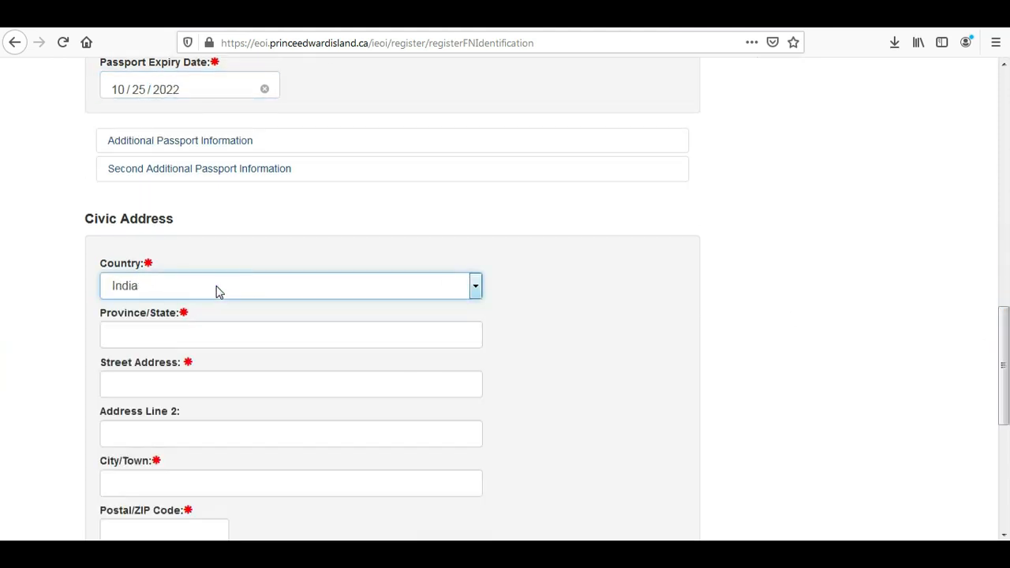
{"action": "left_click", "coordinate": [158, 345]}
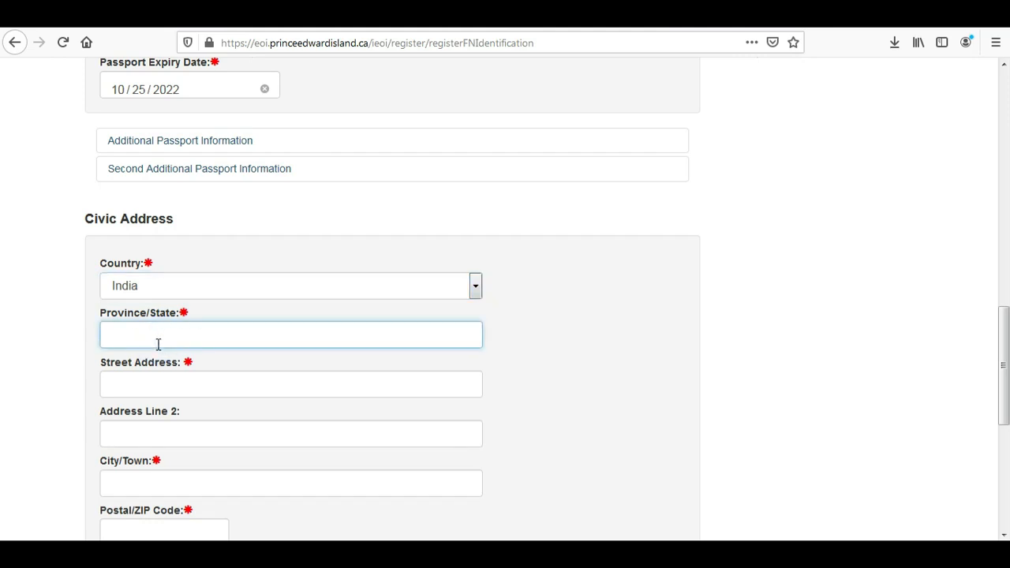
{"action": "type", "text": "wtrfgfg"}
{"action": "left_click", "coordinate": [149, 378]}
{"action": "type", "text": "fjghjjgj"}
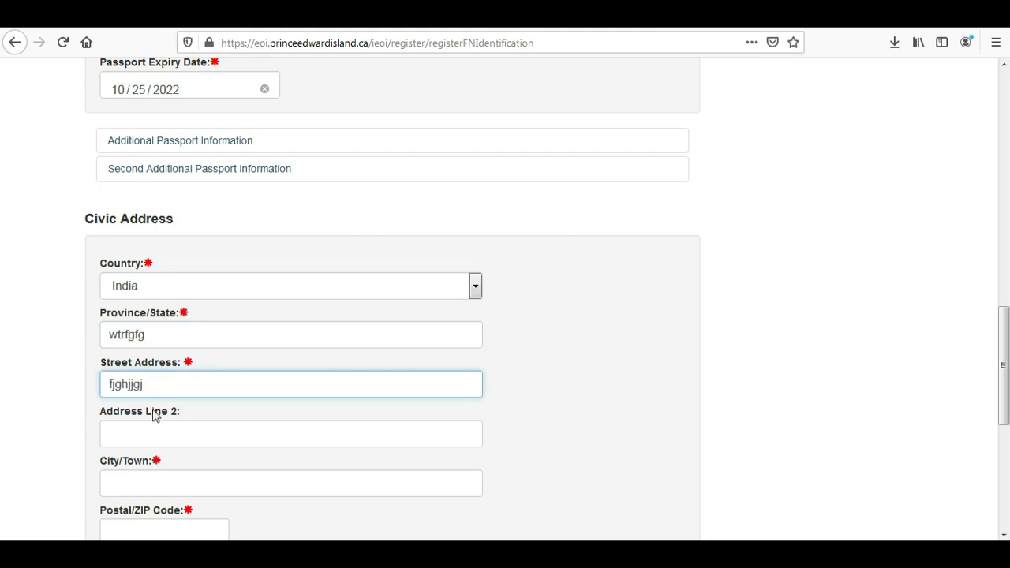
{"action": "left_click", "coordinate": [155, 432]}
{"action": "type", "text": "hjjhjhj"}
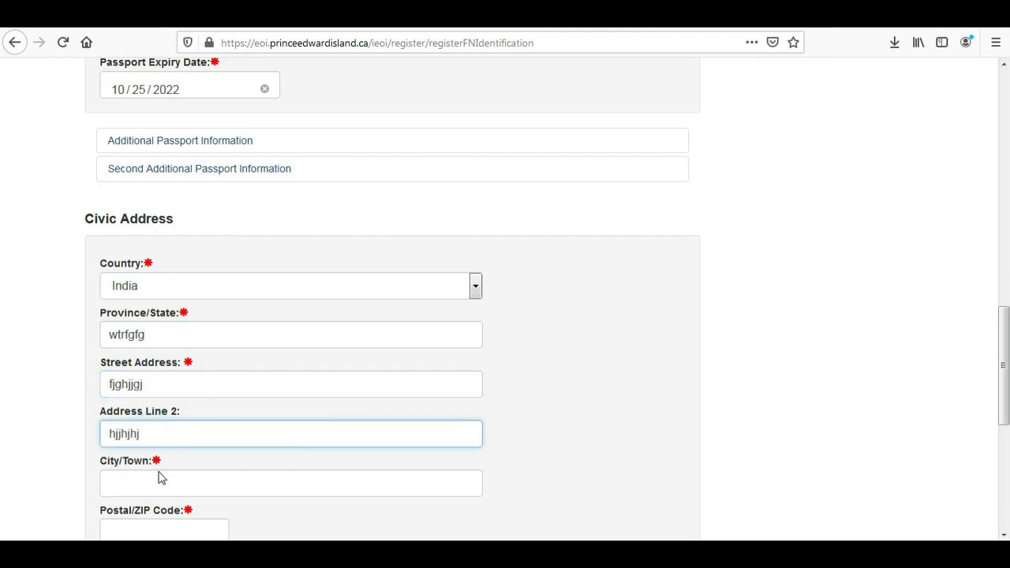
{"action": "left_click", "coordinate": [154, 480]}
{"action": "type", "text": "fhfjgjhj"}
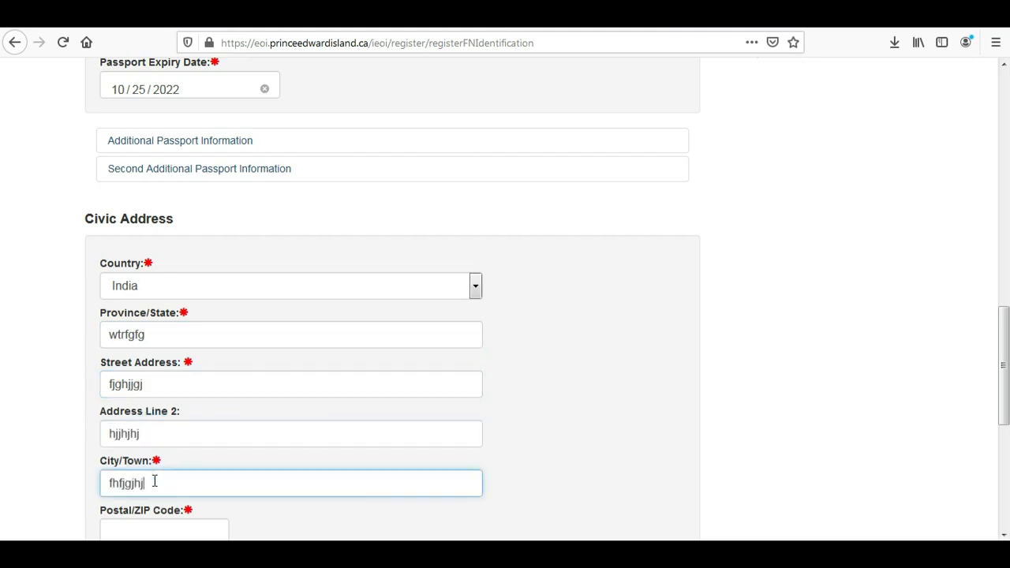
Enter a postal code, answer No to using a representative, and submit the Identification page.
{"action": "left_click_drag", "start_coordinate": [1002, 368], "coordinate": [2, 395]}
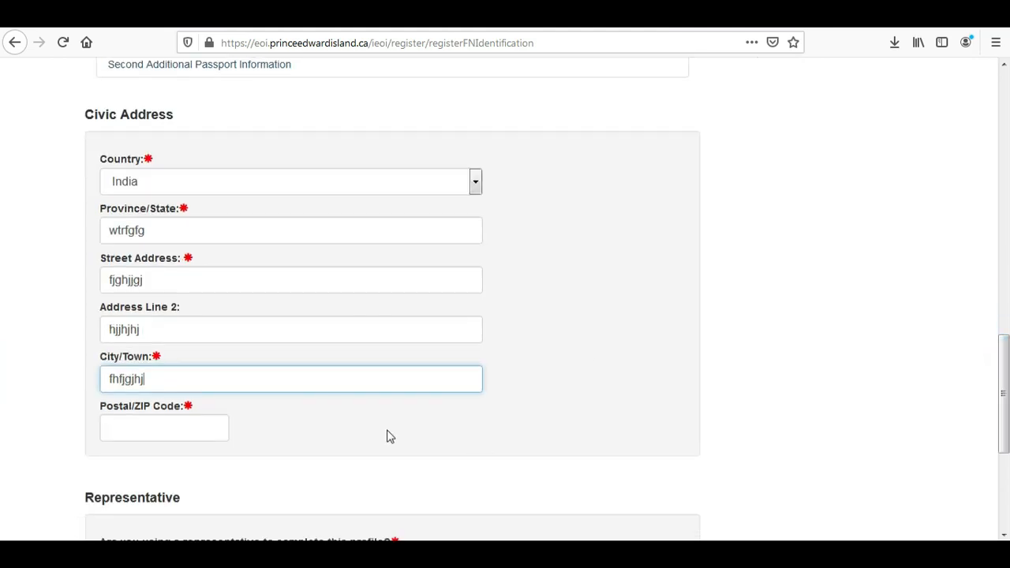
{"action": "left_click", "coordinate": [185, 434]}
{"action": "type", "text": "123456"}
{"action": "left_click_drag", "start_coordinate": [1003, 348], "coordinate": [548, 408]}
{"action": "left_click_drag", "start_coordinate": [1003, 402], "coordinate": [1003, 435]}
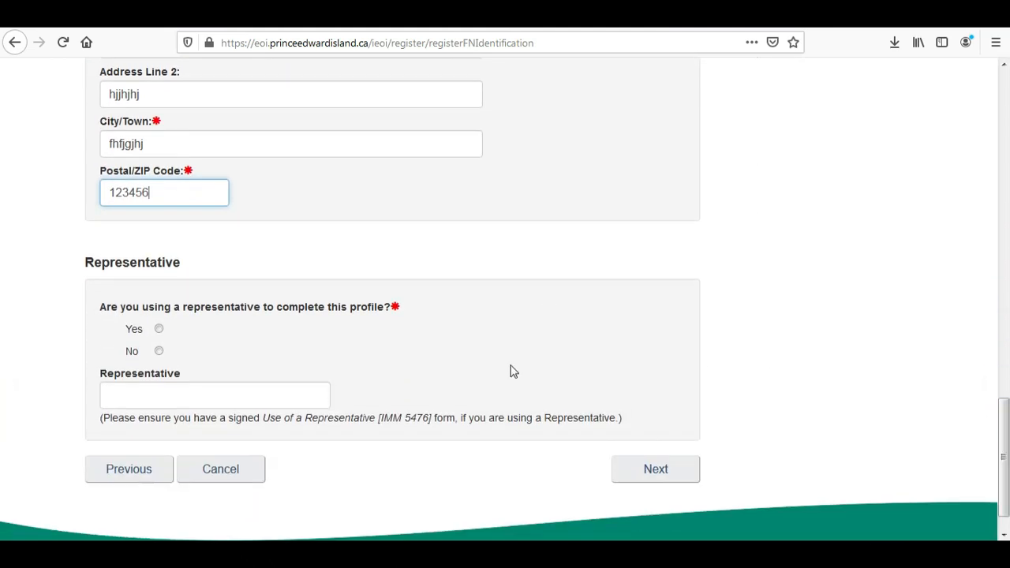
{"action": "left_click", "coordinate": [160, 353]}
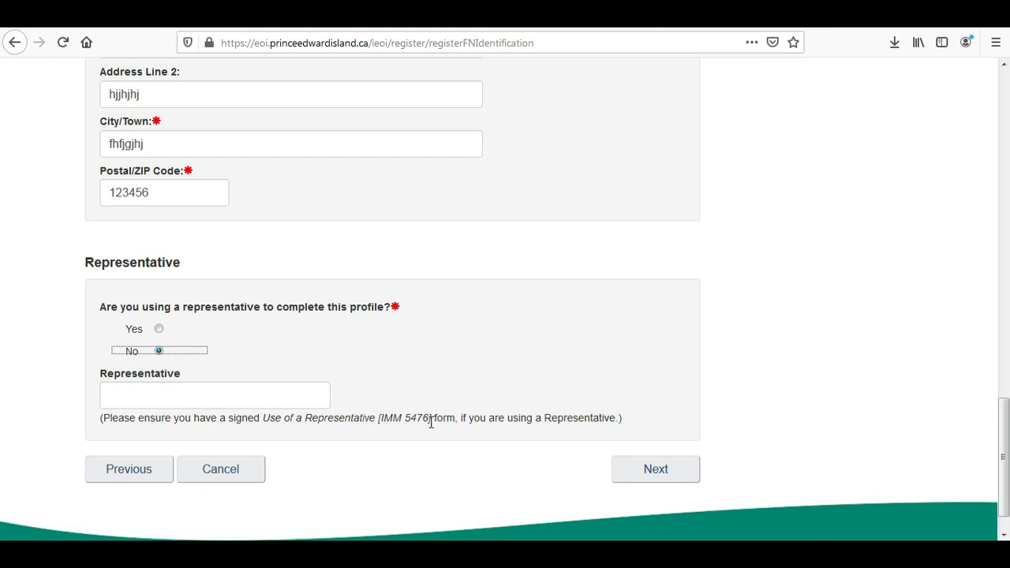
{"action": "left_click", "coordinate": [645, 474]}
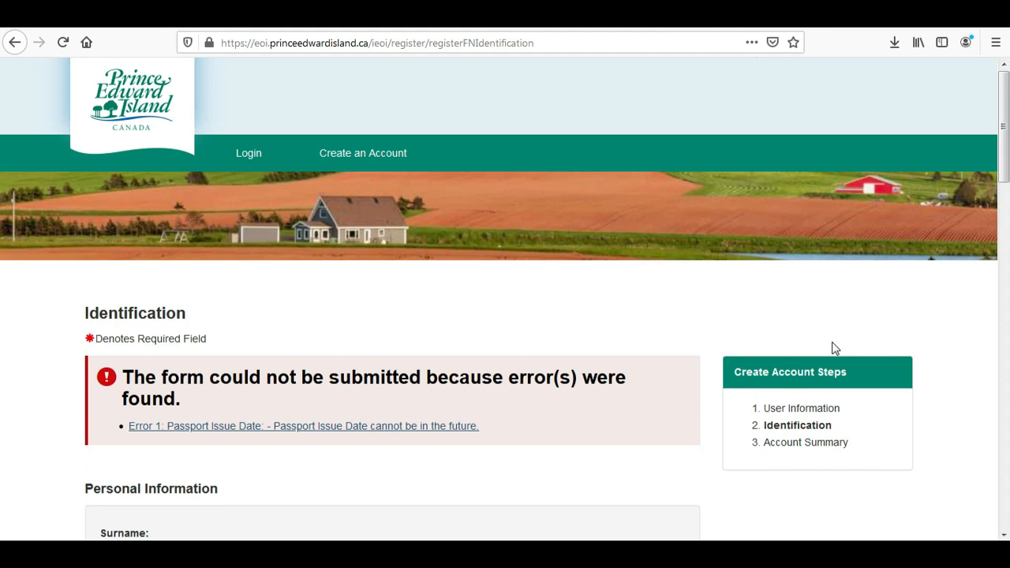
Change the passport issue date to 07/16/2019 using the date picker.
{"action": "scroll", "coordinate": [1006, 158], "scroll_direction": "down", "scroll_amount": 2}
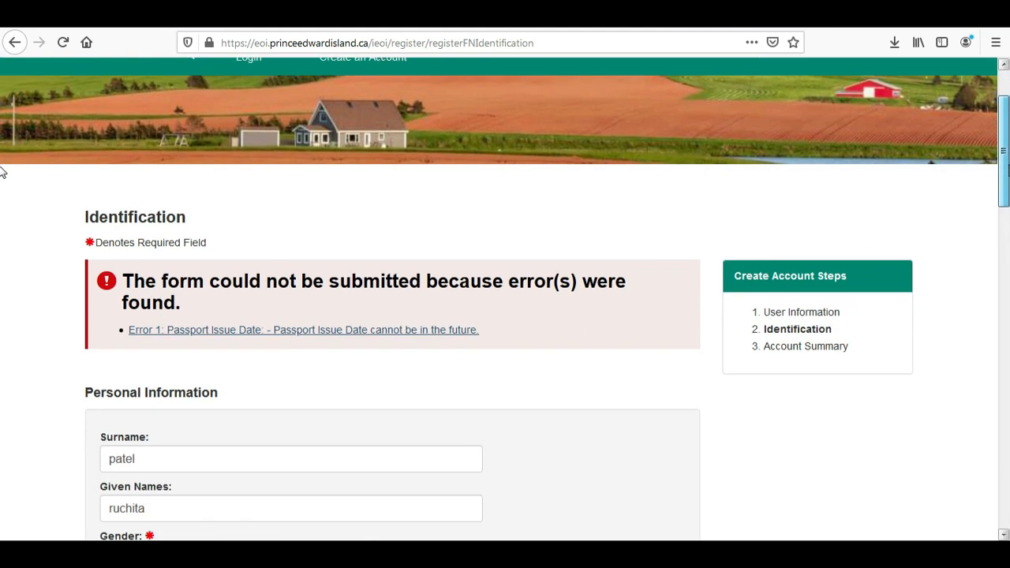
{"action": "left_click_drag", "start_coordinate": [1006, 172], "coordinate": [1004, 308]}
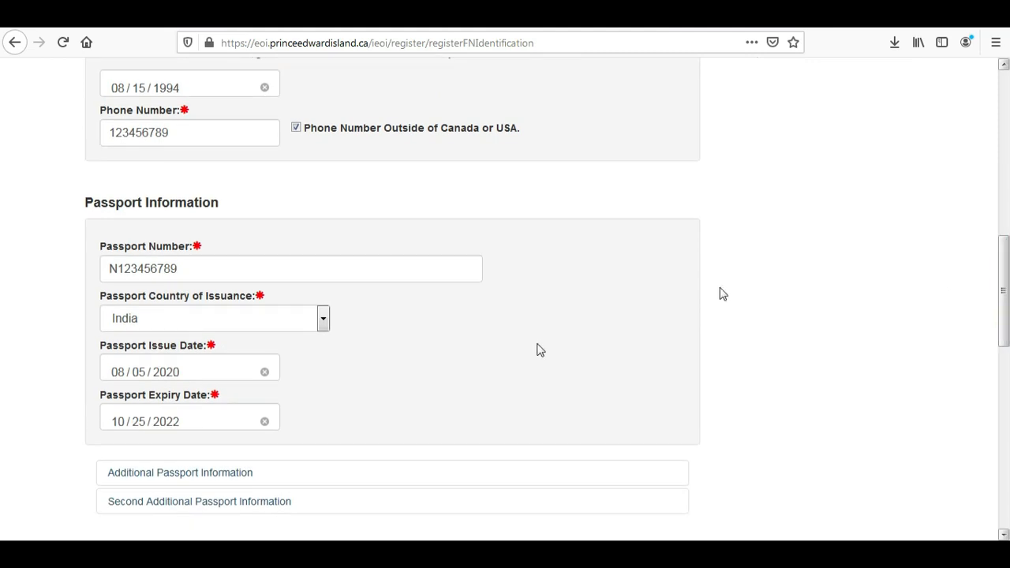
{"action": "left_click", "coordinate": [156, 374]}
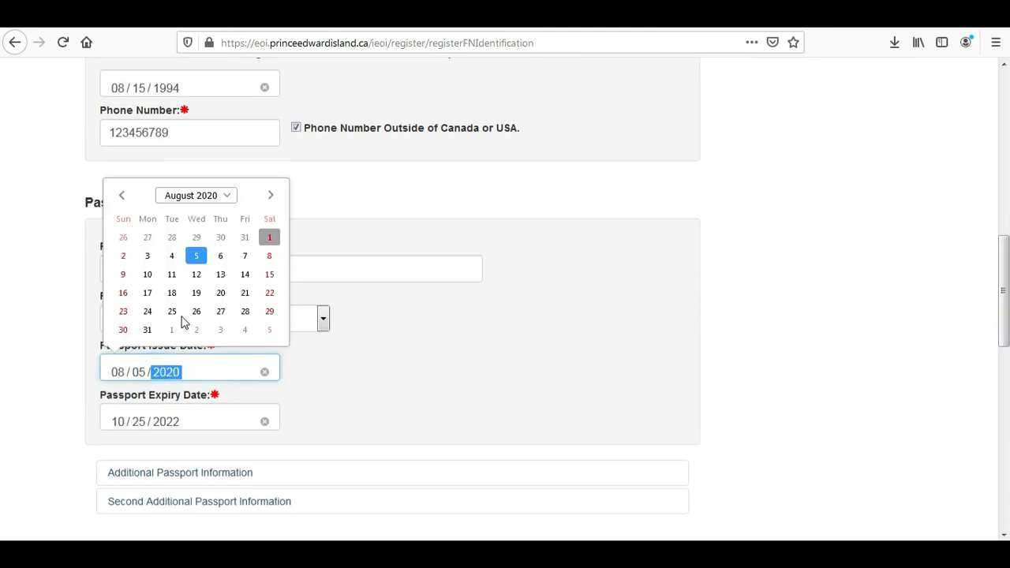
{"action": "left_click", "coordinate": [213, 195]}
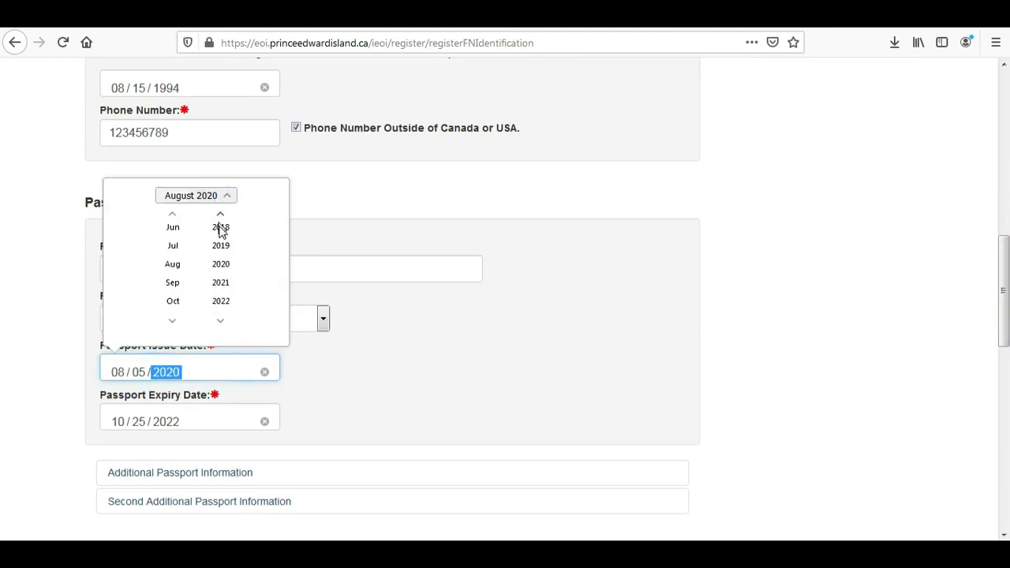
{"action": "left_click", "coordinate": [221, 245]}
{"action": "left_click", "coordinate": [172, 245]}
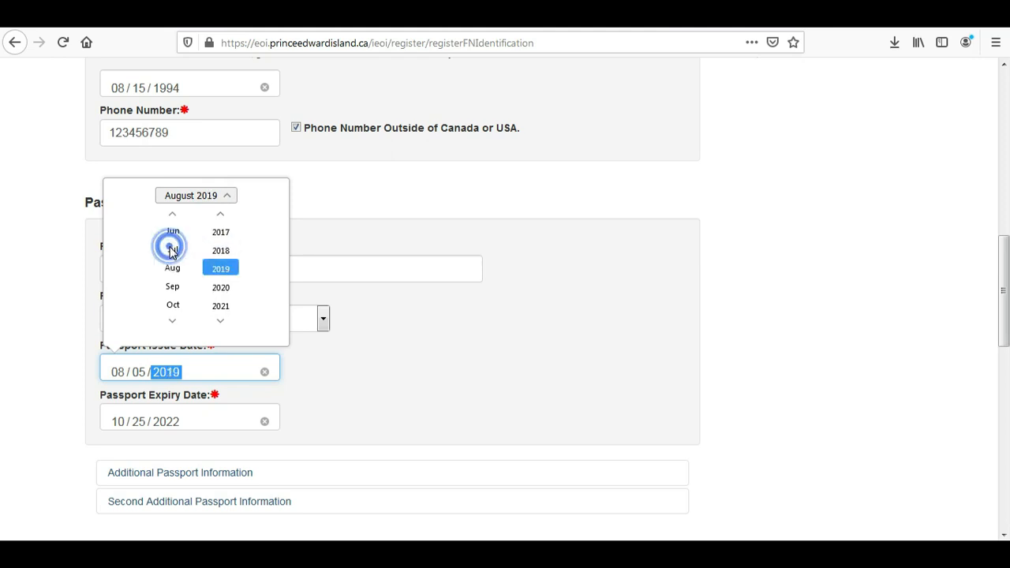
{"action": "left_click", "coordinate": [185, 195]}
{"action": "left_click", "coordinate": [171, 273]}
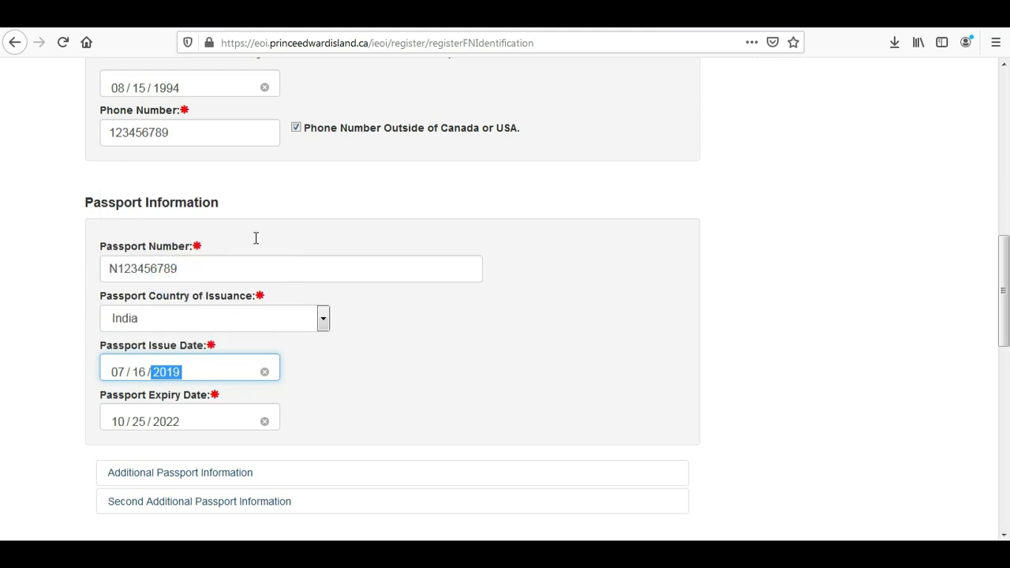
{"action": "scroll", "coordinate": [1004, 355], "scroll_direction": "down", "scroll_amount": 8}
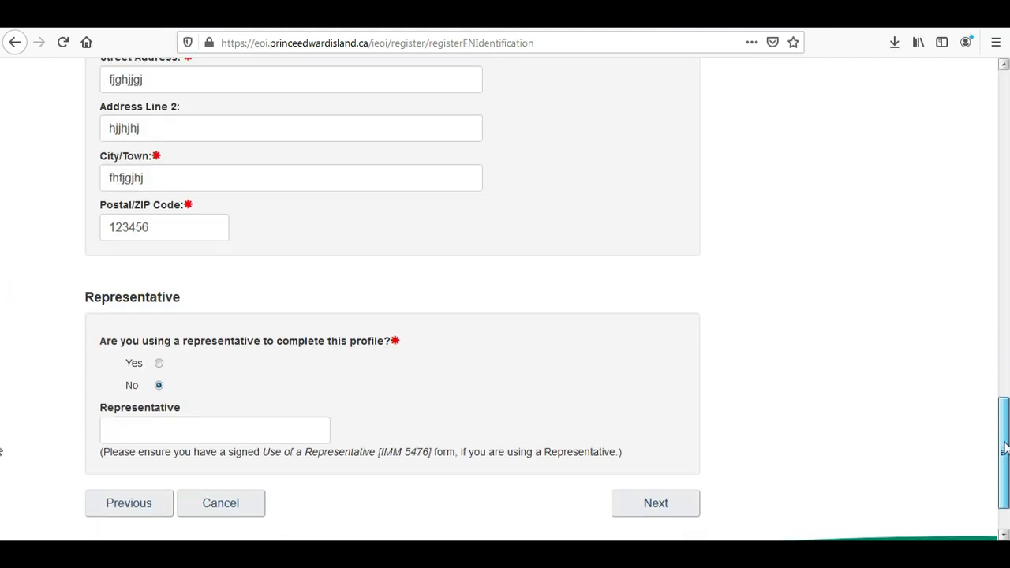
Resubmit the corrected identification and scroll the Account Summary down to the terms checkbox.
{"action": "left_click", "coordinate": [667, 511]}
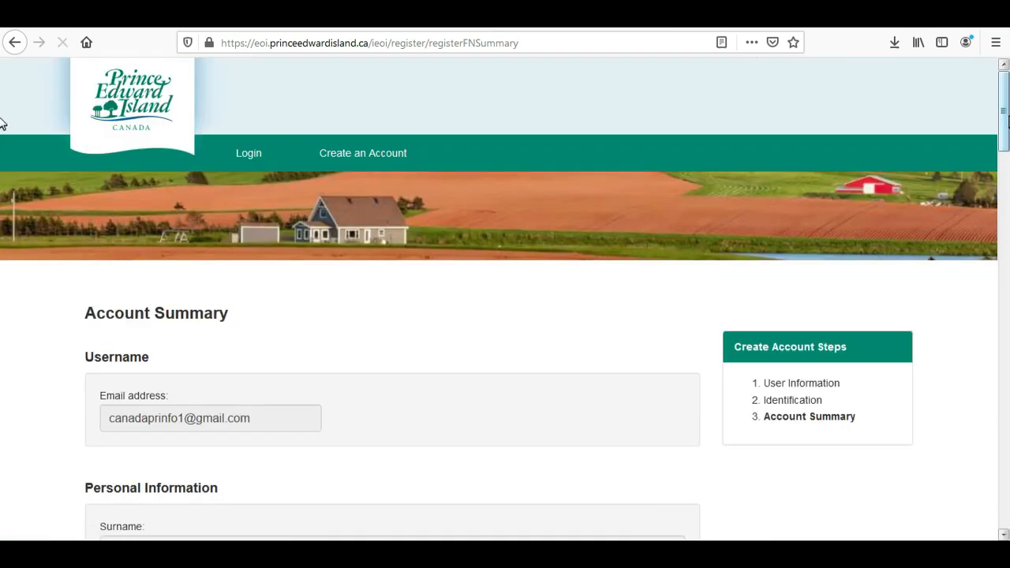
{"action": "scroll", "coordinate": [3, 124], "scroll_direction": "down", "scroll_amount": 6}
{"action": "left_click_drag", "start_coordinate": [1005, 208], "coordinate": [996, 505]}
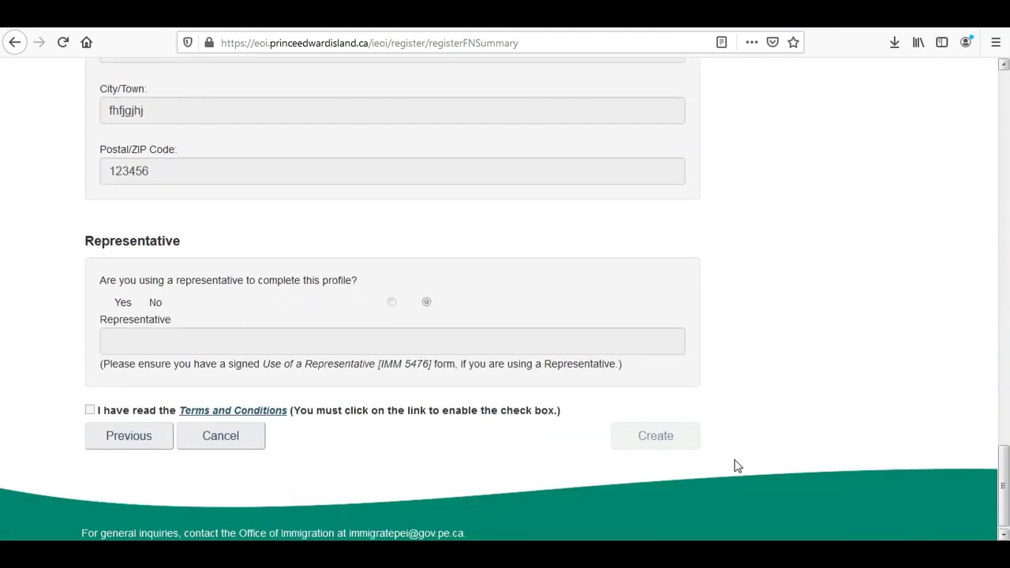
View the Terms and Conditions PDF, accept the terms, create the account, and switch to Gmail.
{"action": "left_click", "coordinate": [276, 412]}
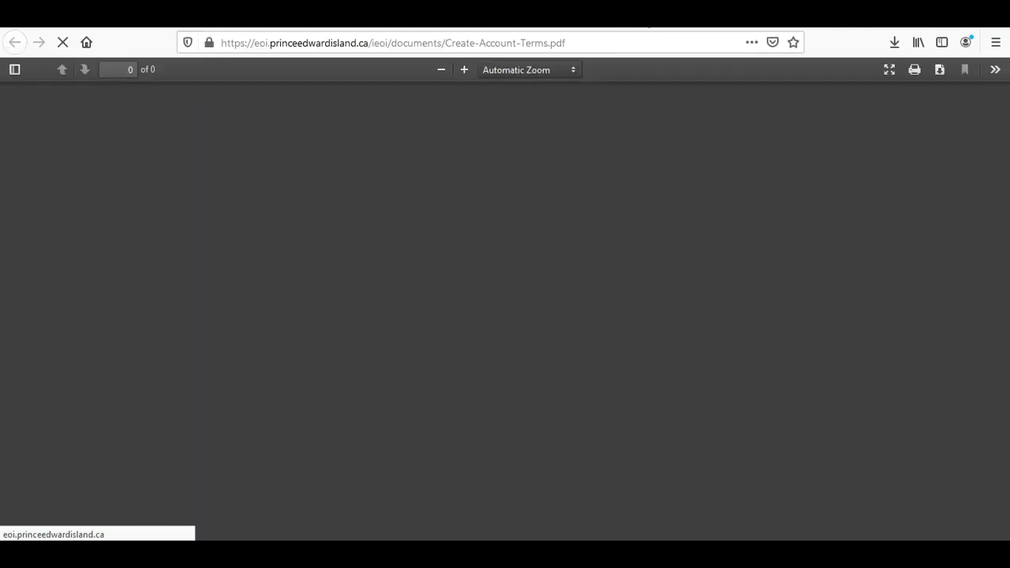
{"action": "key", "text": "ctrl+w"}
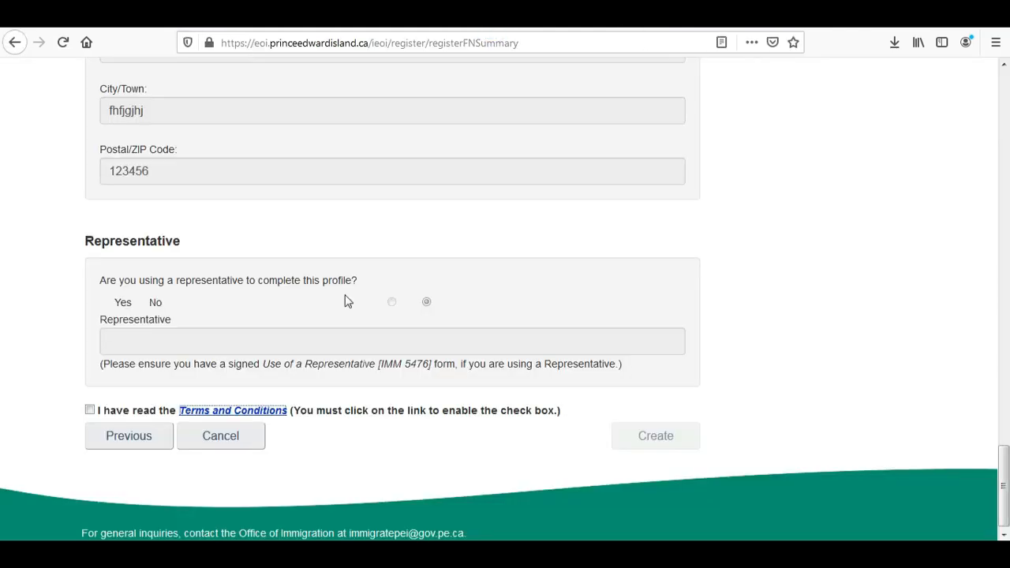
{"action": "left_click", "coordinate": [89, 411]}
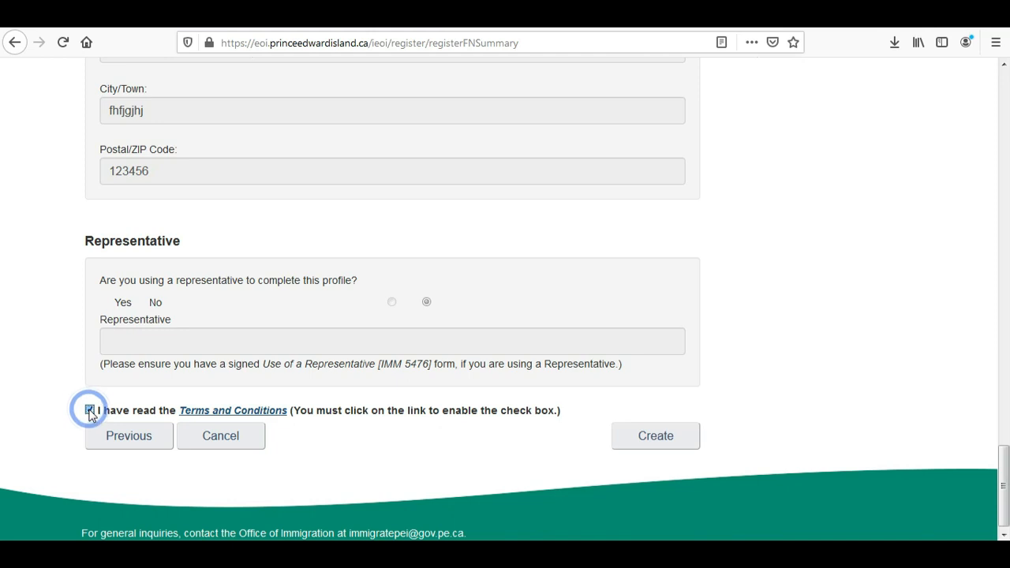
{"action": "left_click", "coordinate": [637, 440]}
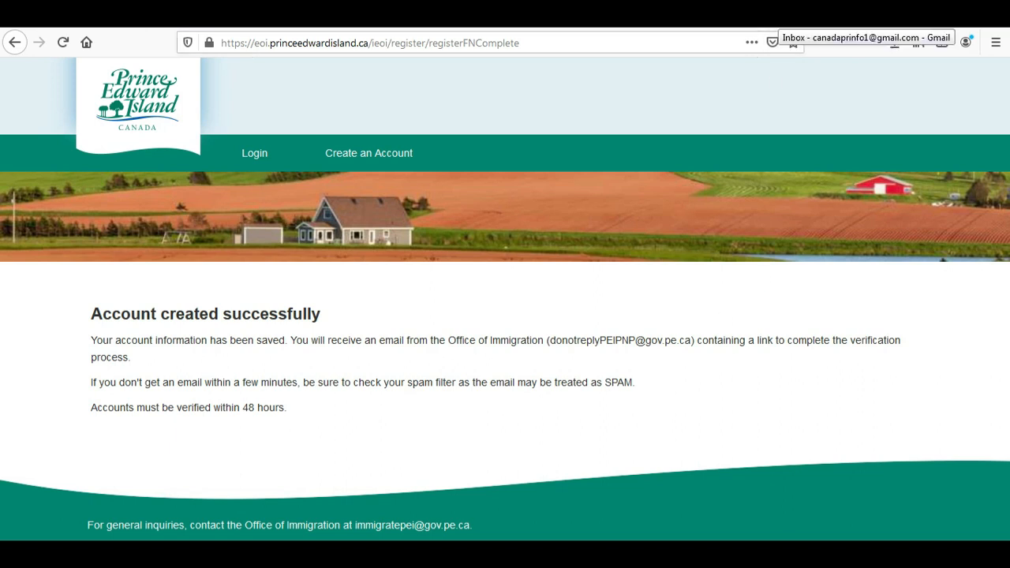
{"action": "left_click", "coordinate": [789, 24]}
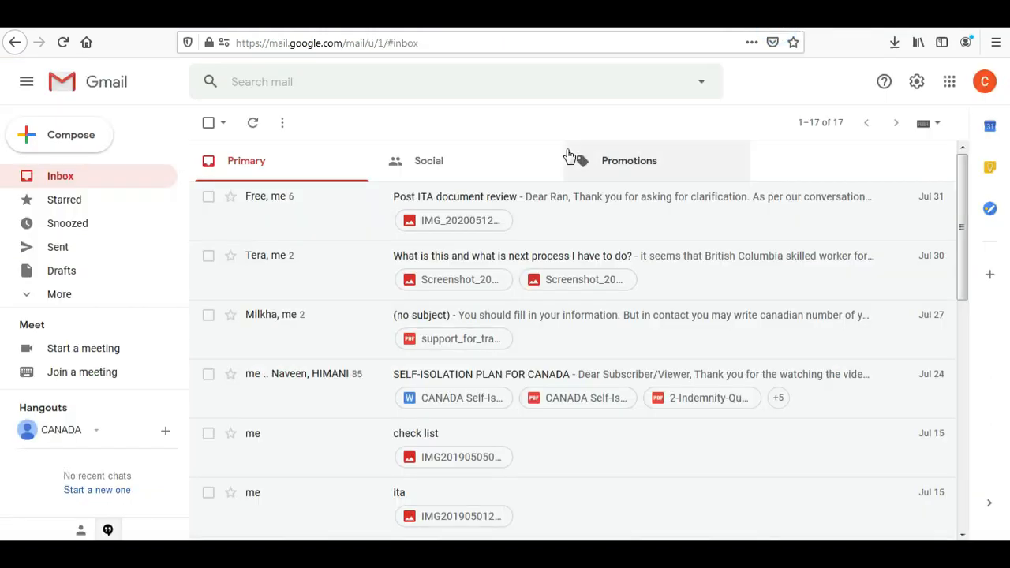
Refresh Gmail, open the New Account Verification email, and follow its Verification Link.
{"action": "left_click", "coordinate": [103, 179]}
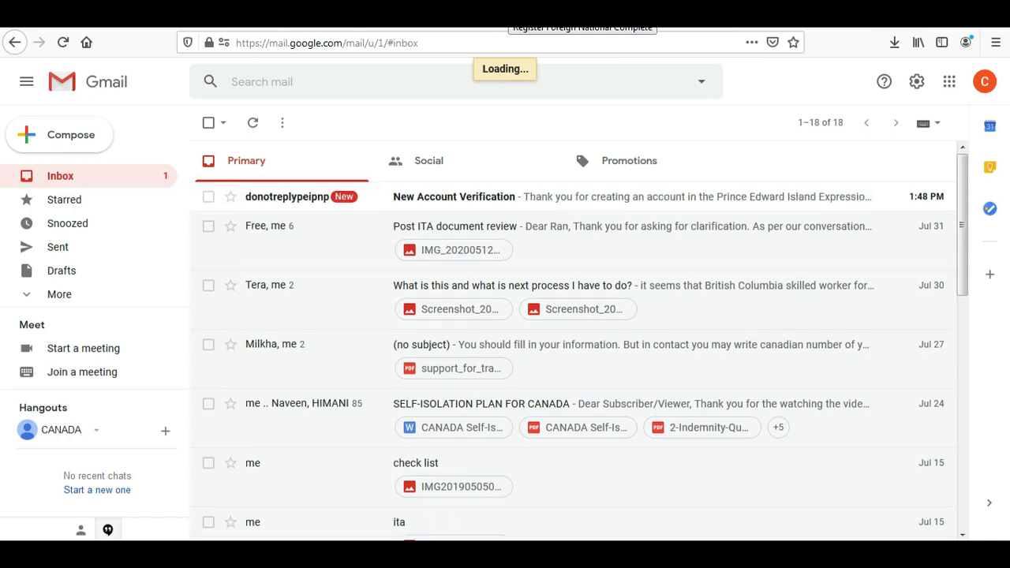
{"action": "left_click", "coordinate": [519, 23]}
{"action": "left_click", "coordinate": [789, 24]}
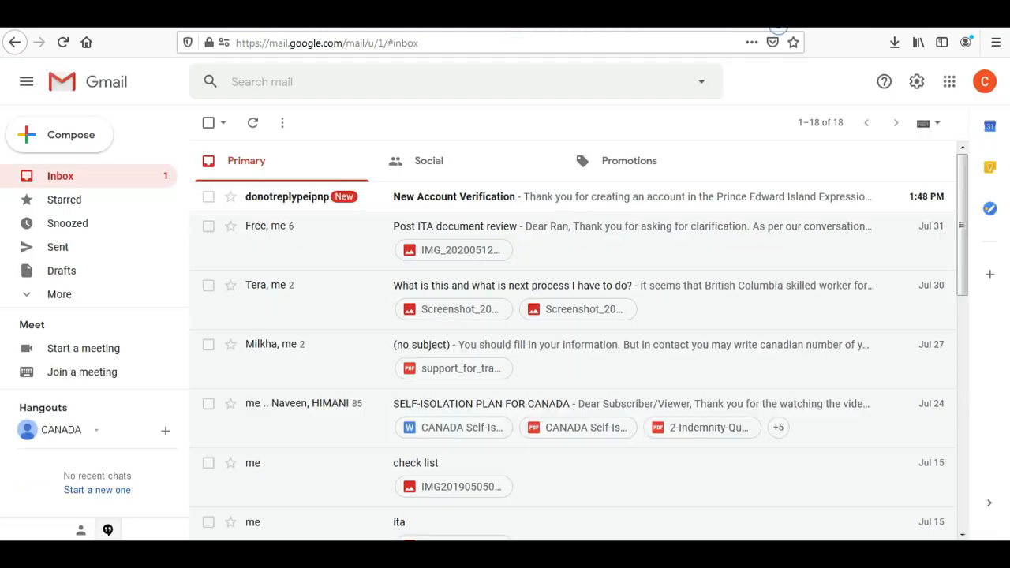
{"action": "left_click", "coordinate": [504, 198]}
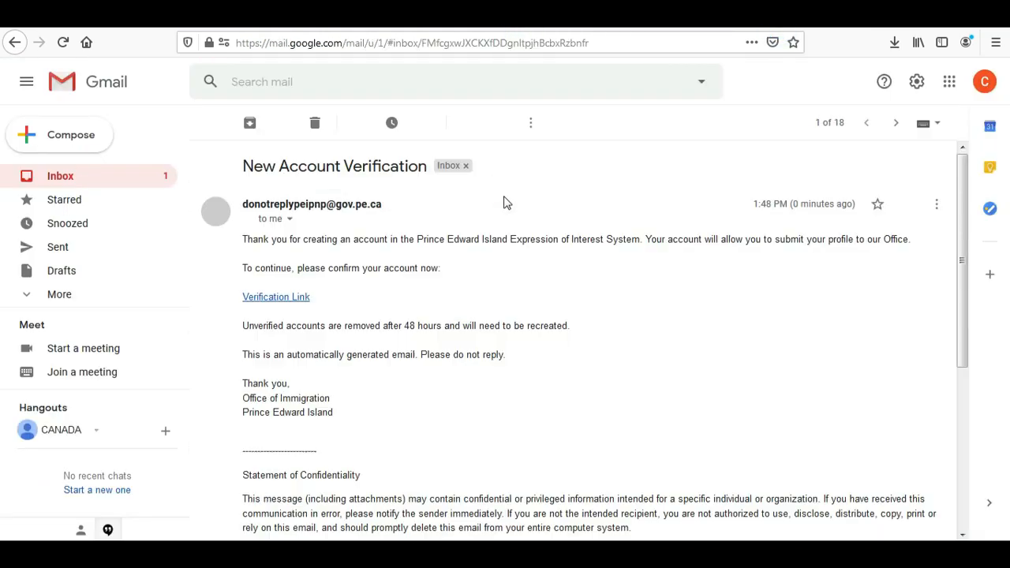
{"action": "left_click", "coordinate": [282, 300]}
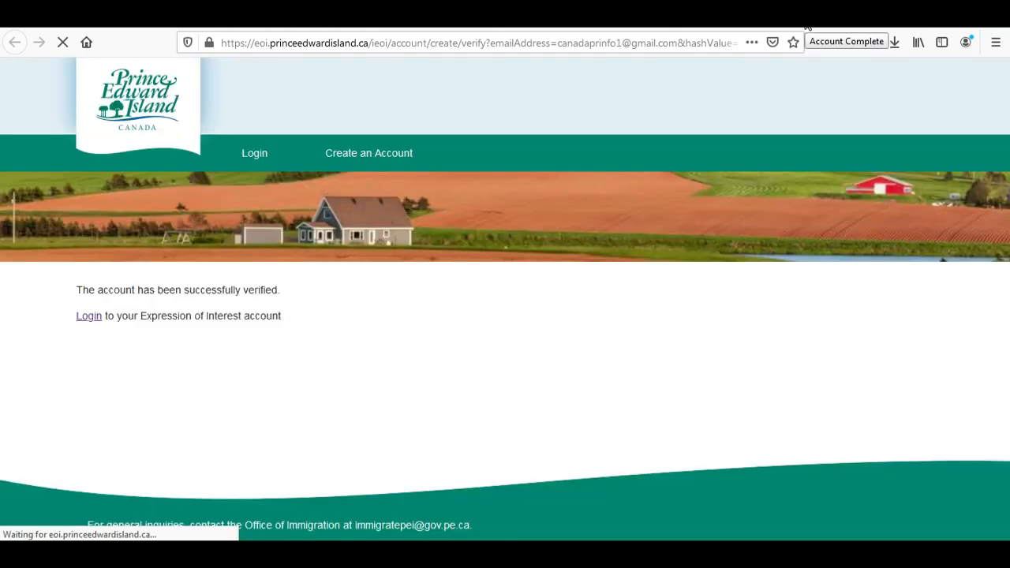
Log in with the account e-mail and password, declining Firefox's offer to save the login.
{"action": "left_click", "coordinate": [88, 315]}
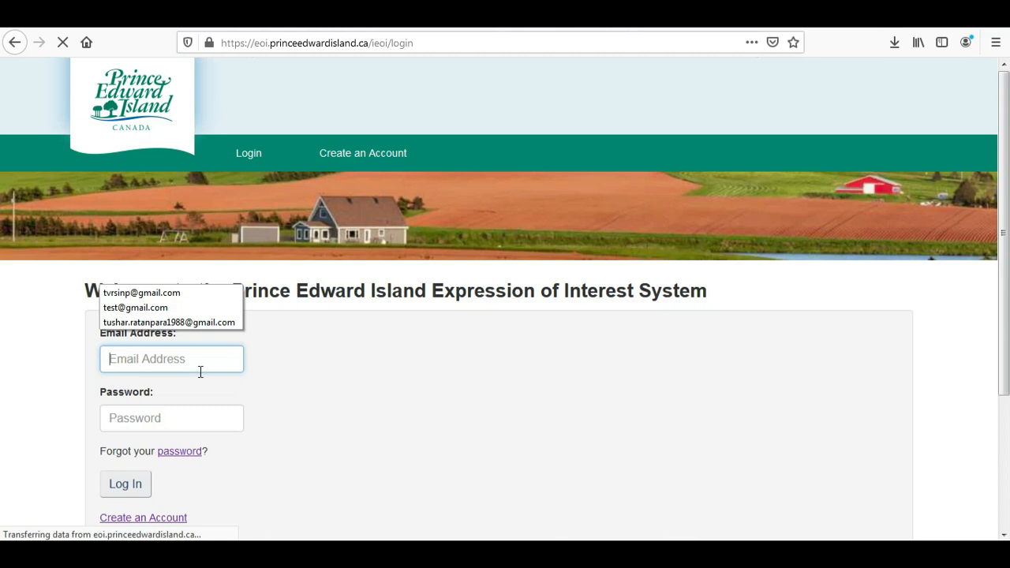
{"action": "left_click", "coordinate": [200, 364]}
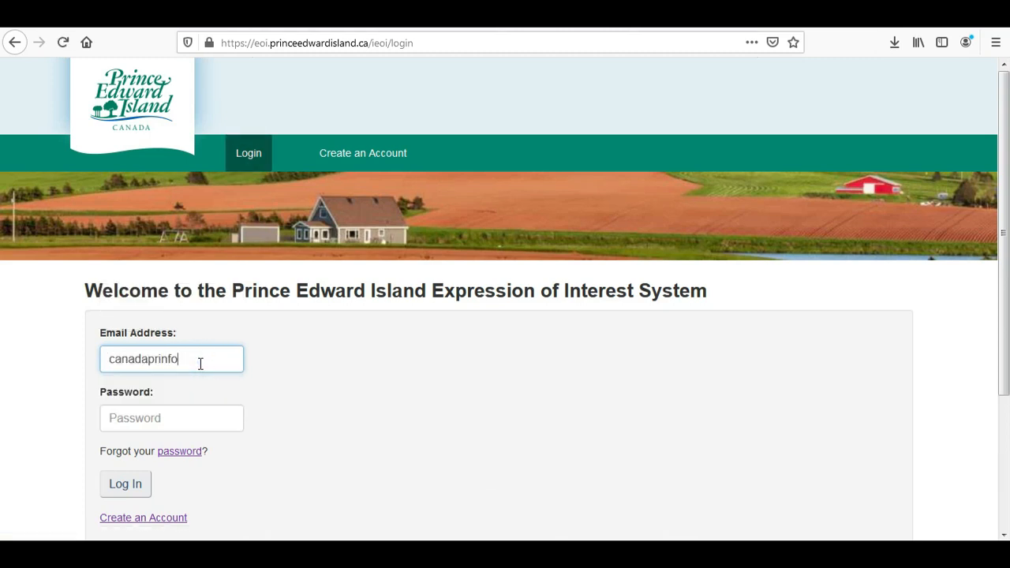
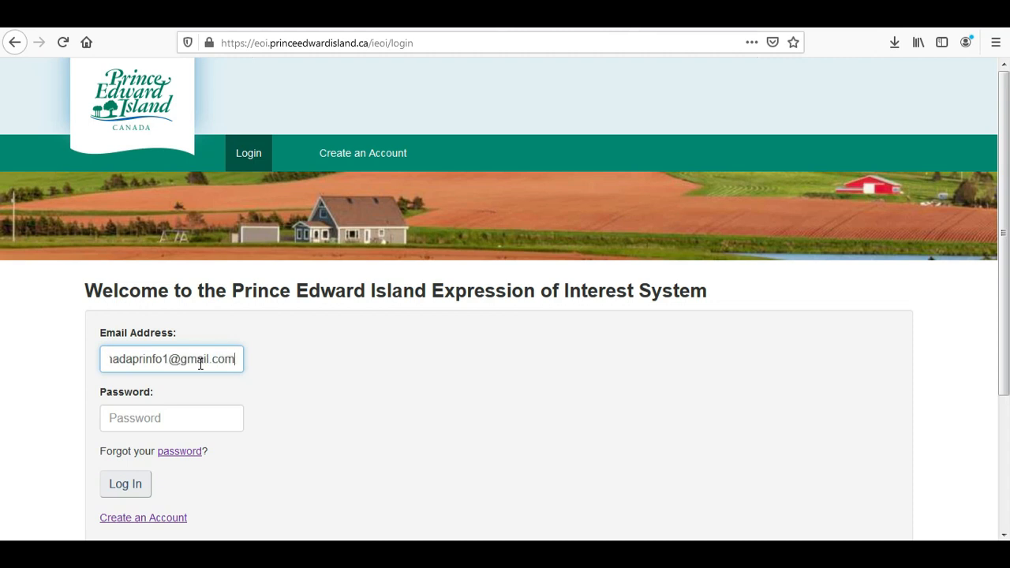
{"action": "left_click", "coordinate": [180, 423]}
{"action": "type", "text": "*"}
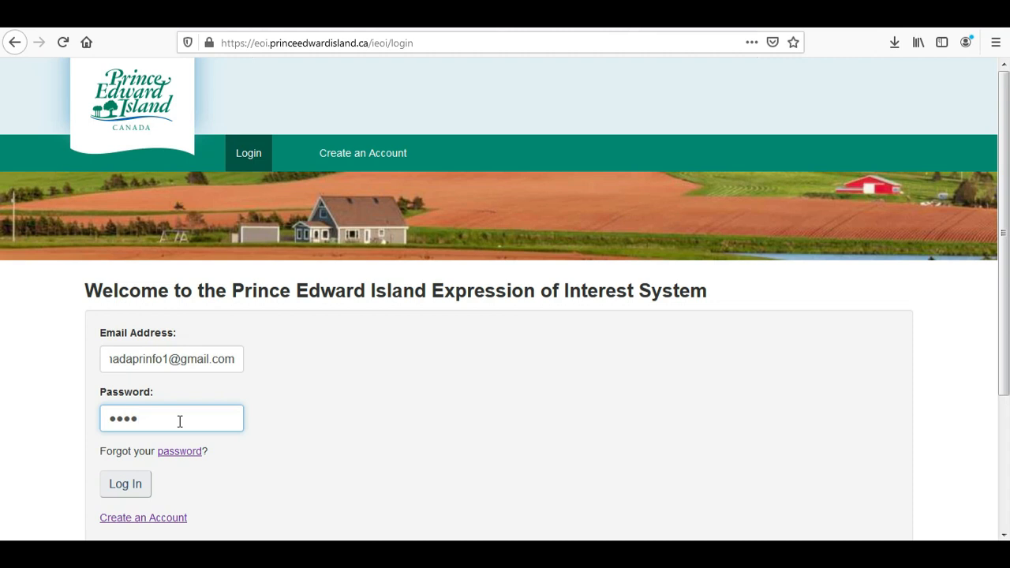
{"action": "key", "text": "BackSpace"}
{"action": "key", "text": "BackSpace"}
{"action": "key", "text": "BackSpace"}
{"action": "key", "text": "BackSpace"}
{"action": "key", "text": "BackSpace"}
{"action": "key", "text": "BackSpace"}
{"action": "key", "text": "BackSpace"}
{"action": "type", "text": "***"}
{"action": "left_click", "coordinate": [113, 493]}
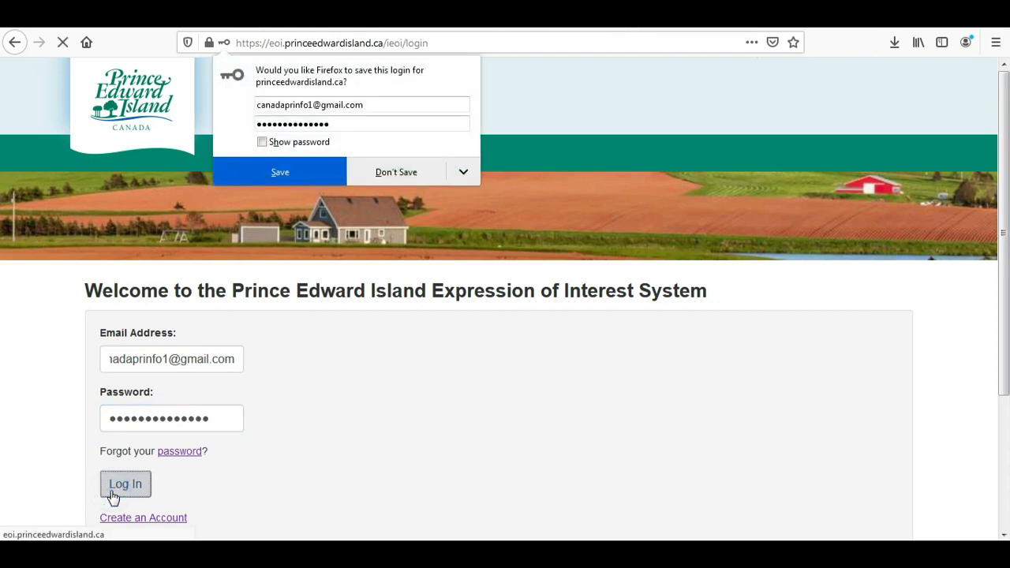
{"action": "left_click", "coordinate": [394, 173]}
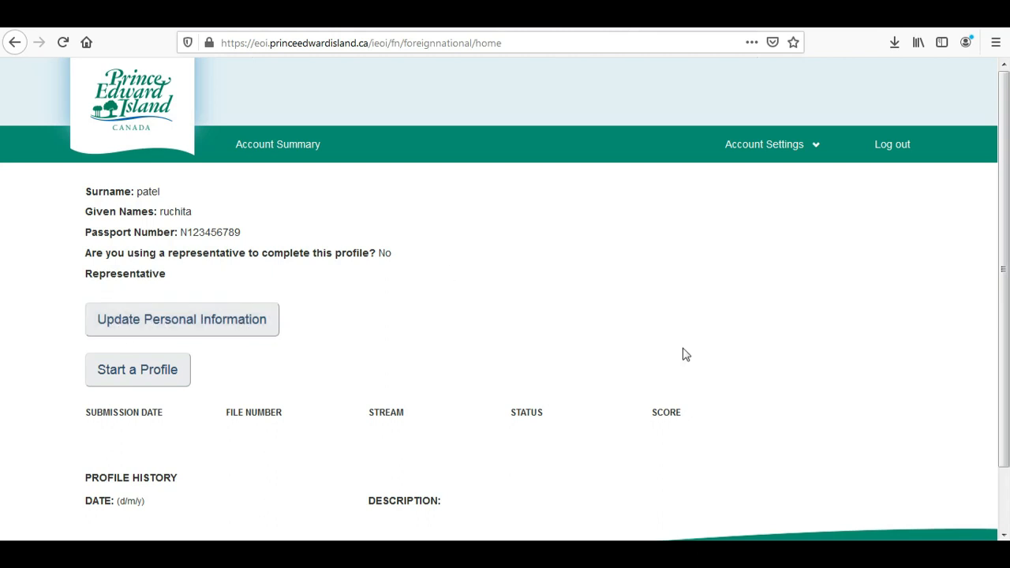
Start a new profile and highlight 'PEI Express Entry' in the work category description.
{"action": "scroll", "coordinate": [535, 414], "scroll_direction": "down", "scroll_amount": 2}
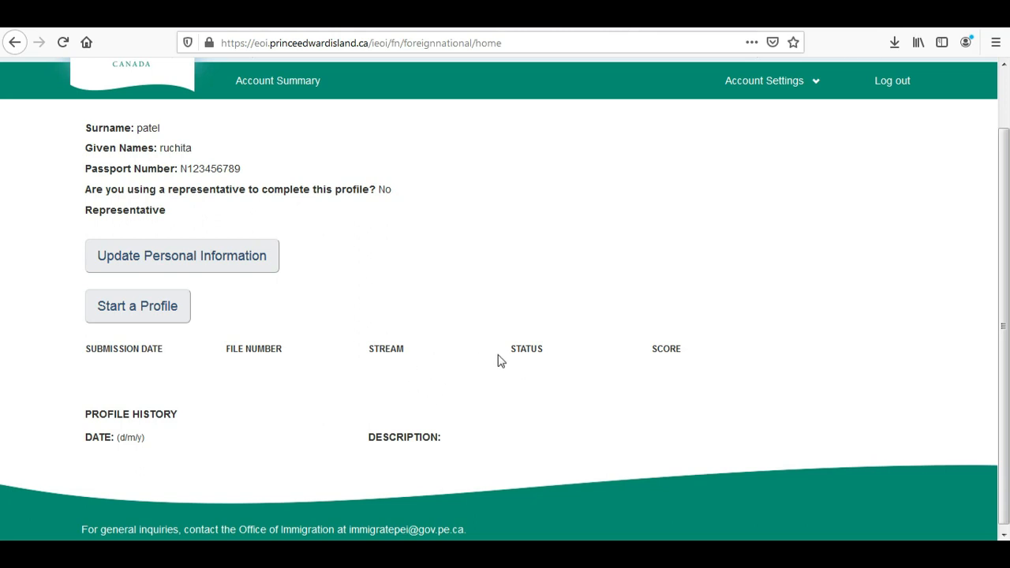
{"action": "left_click", "coordinate": [158, 306]}
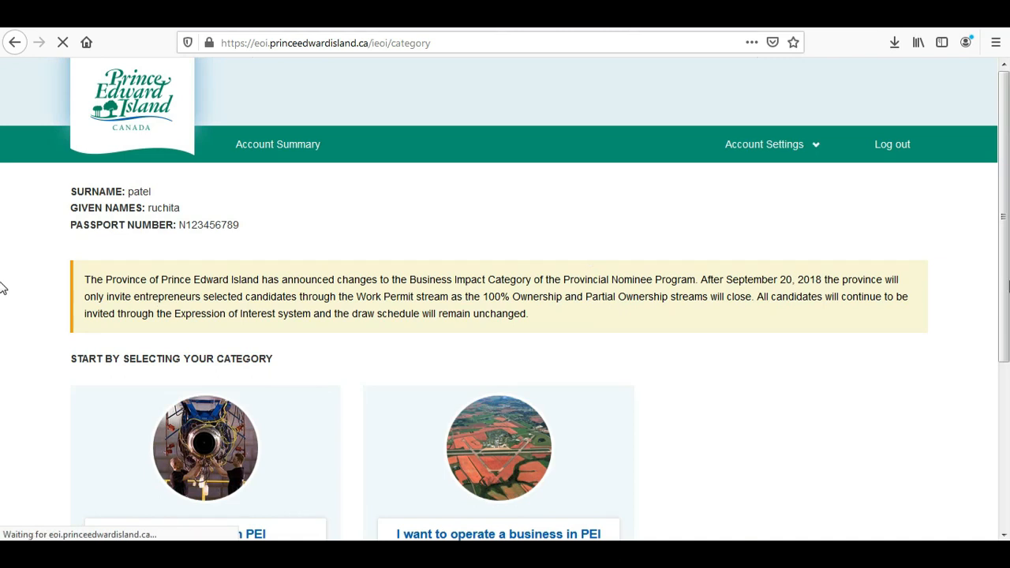
{"action": "scroll", "coordinate": [1001, 304], "scroll_direction": "down", "scroll_amount": 3}
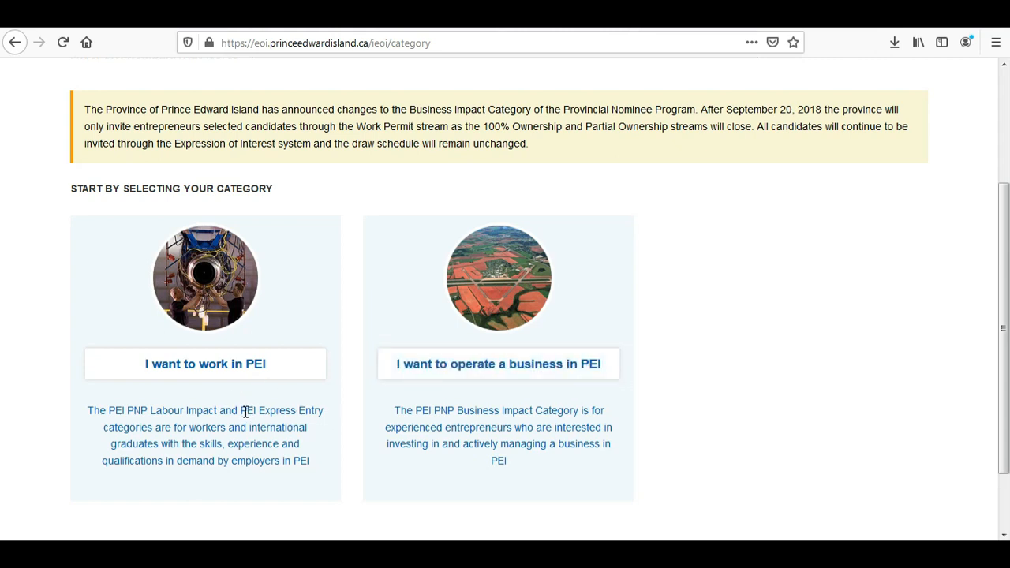
{"action": "left_click_drag", "start_coordinate": [241, 410], "coordinate": [326, 415]}
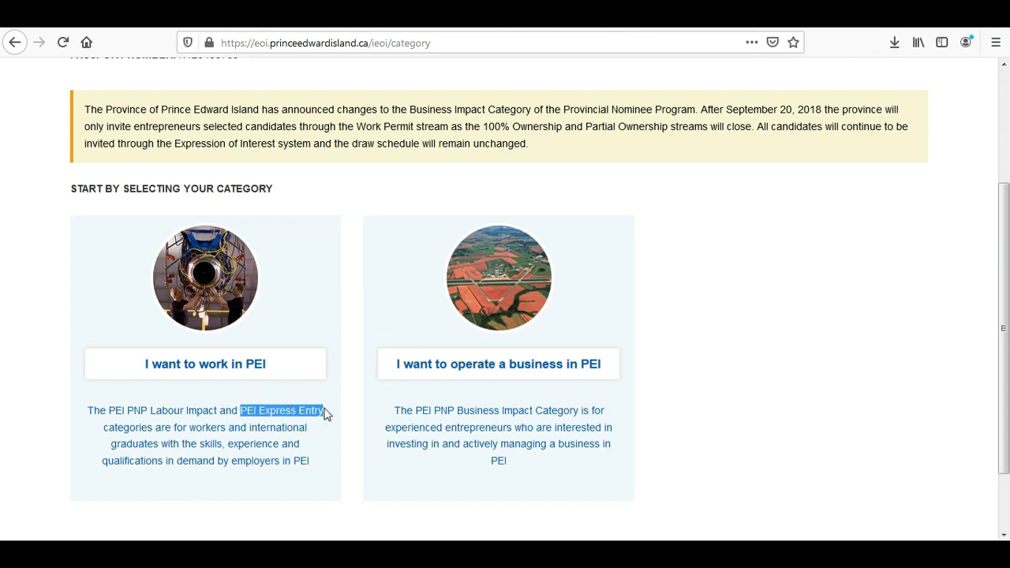
Choose 'I want to work in PEI' and open the Express Entry Stream.
{"action": "left_click", "coordinate": [176, 369]}
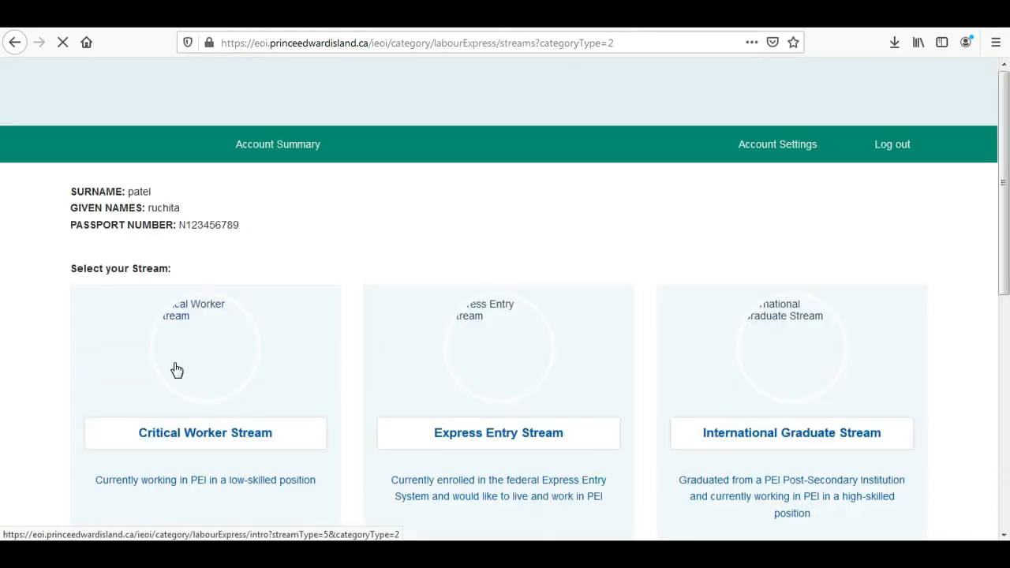
{"action": "scroll", "coordinate": [1, 221], "scroll_direction": "down", "scroll_amount": 4}
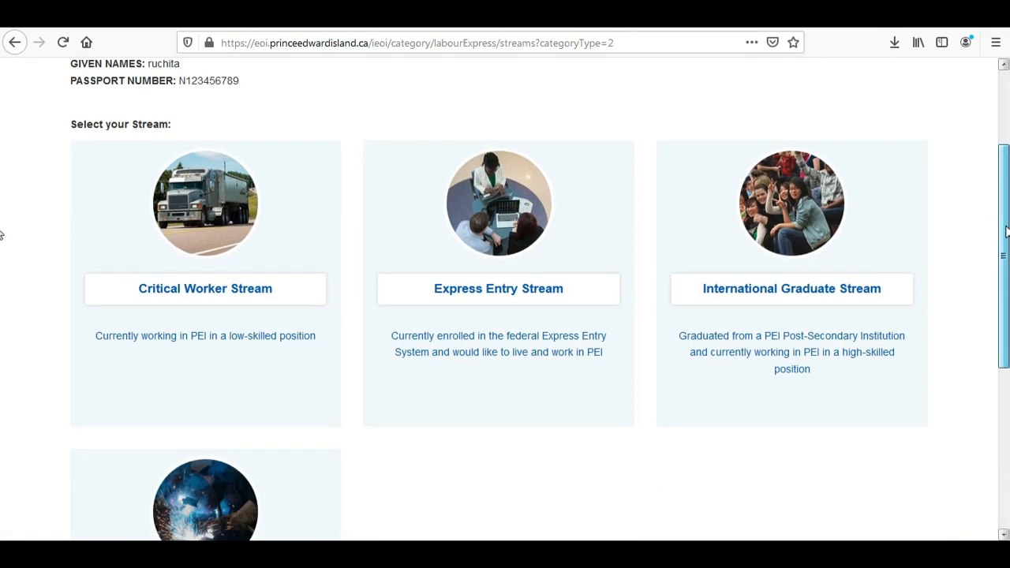
{"action": "left_click_drag", "start_coordinate": [1006, 230], "coordinate": [1003, 253]}
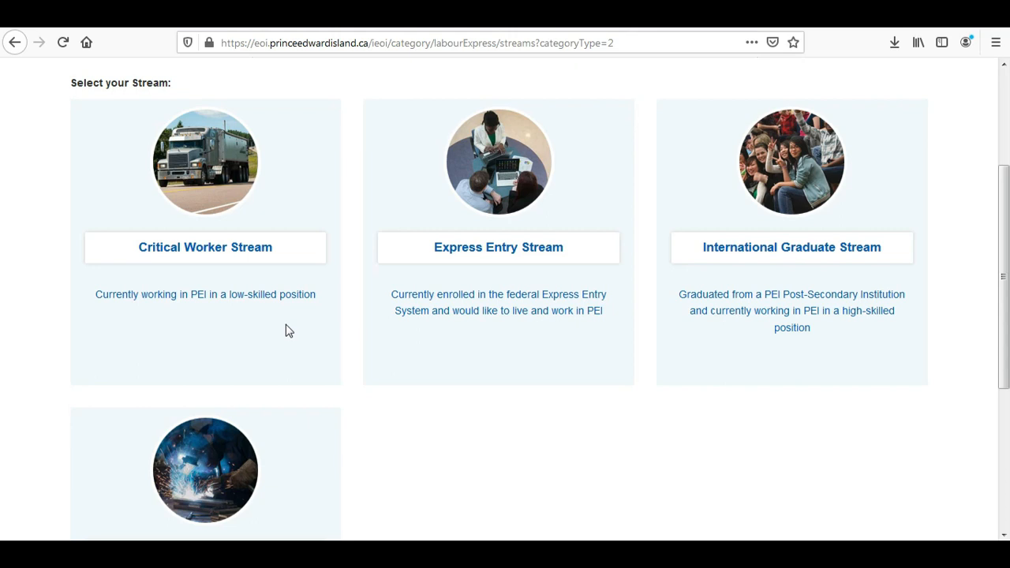
{"action": "left_click", "coordinate": [462, 254]}
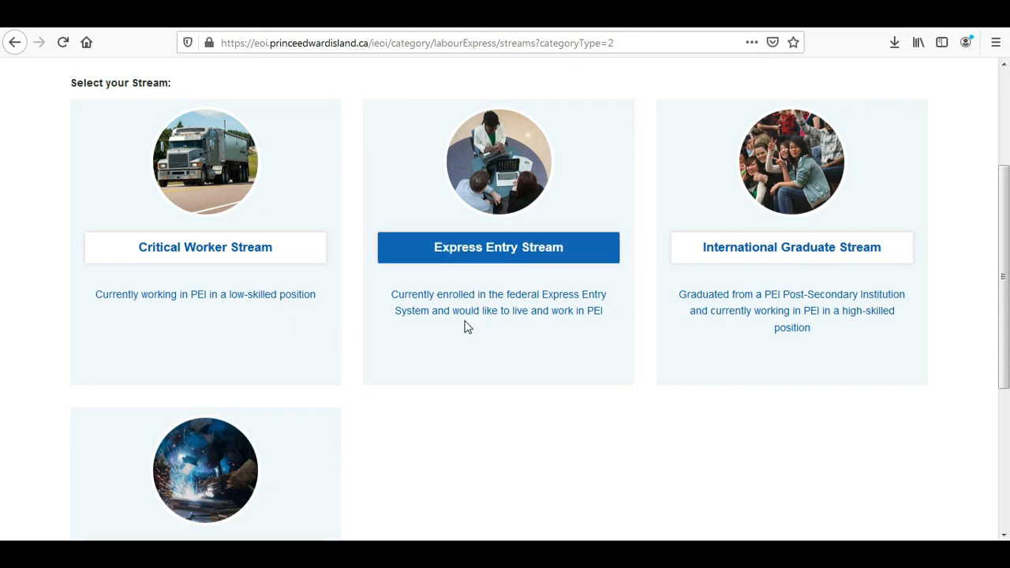
{"action": "left_click", "coordinate": [458, 255]}
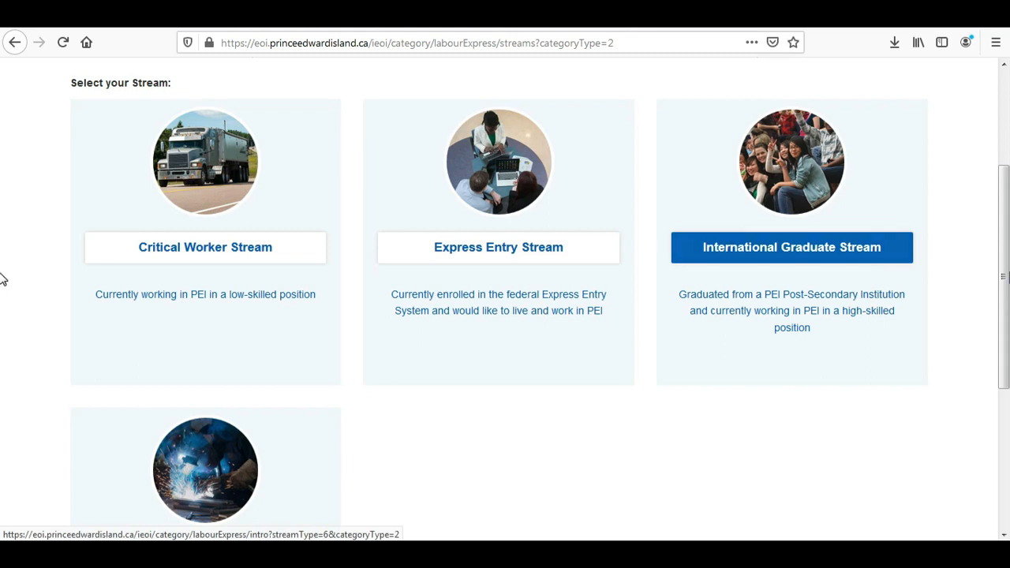
{"action": "scroll", "coordinate": [710, 352], "scroll_direction": "down", "scroll_amount": 2}
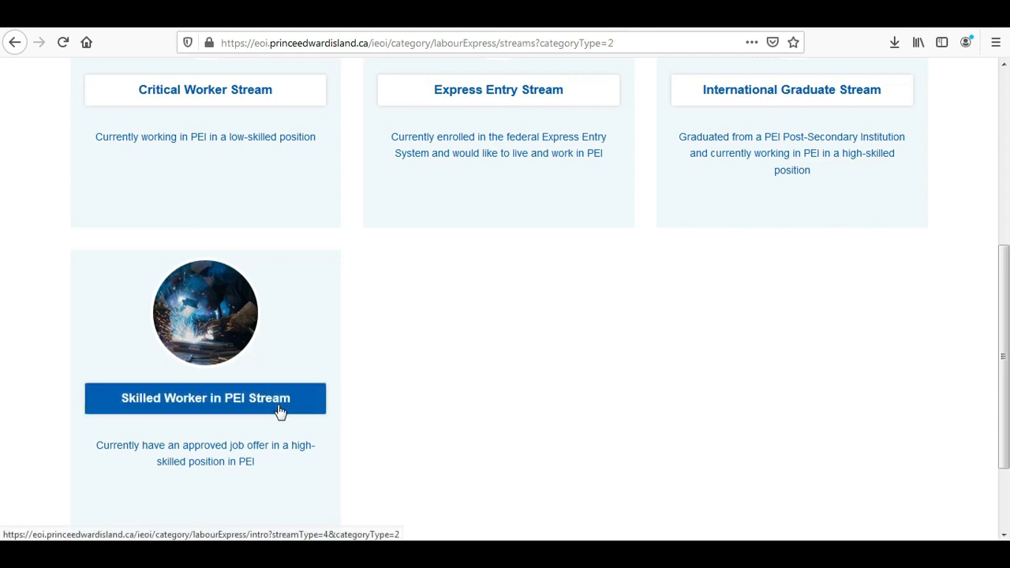
{"action": "left_click_drag", "start_coordinate": [1006, 347], "coordinate": [997, 306]}
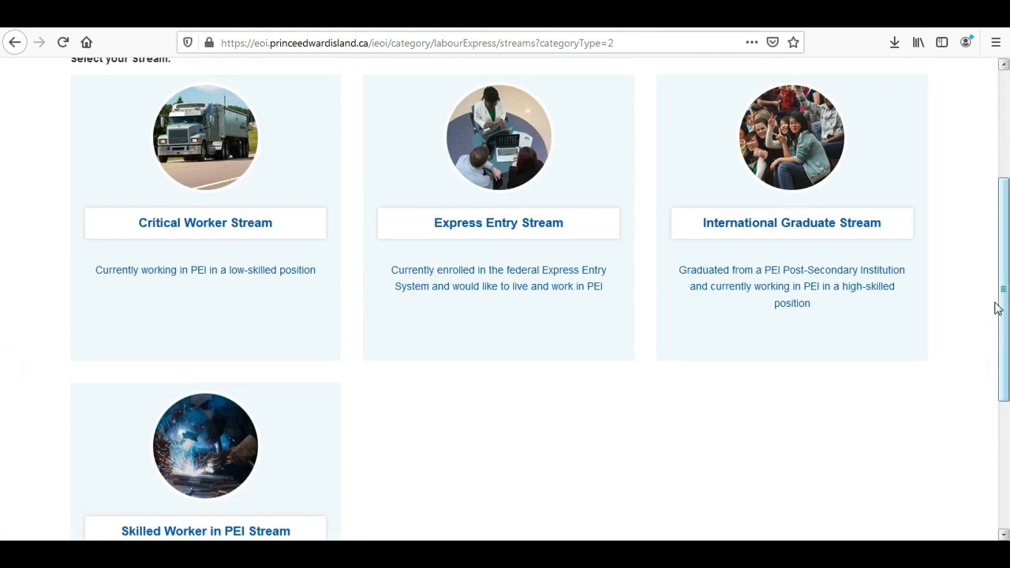
{"action": "left_click", "coordinate": [474, 229]}
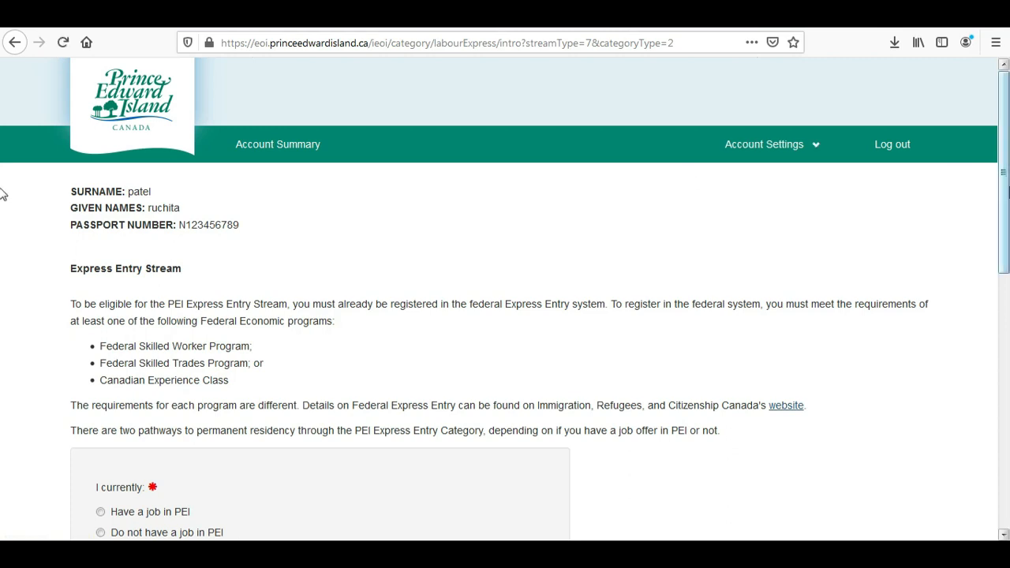
Answer no PEI job, enter NOC 2174 and the federal profile number, confirm eligibility, and start.
{"action": "scroll", "coordinate": [2, 182], "scroll_direction": "down", "scroll_amount": 3}
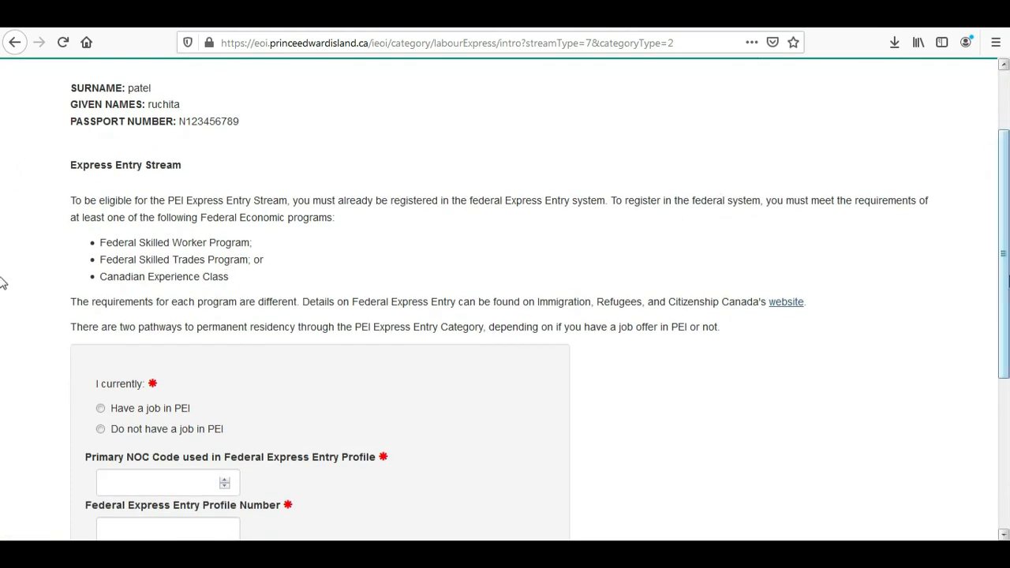
{"action": "scroll", "coordinate": [2, 284], "scroll_direction": "down", "scroll_amount": 3}
{"action": "scroll", "coordinate": [2, 284], "scroll_direction": "down", "scroll_amount": 1}
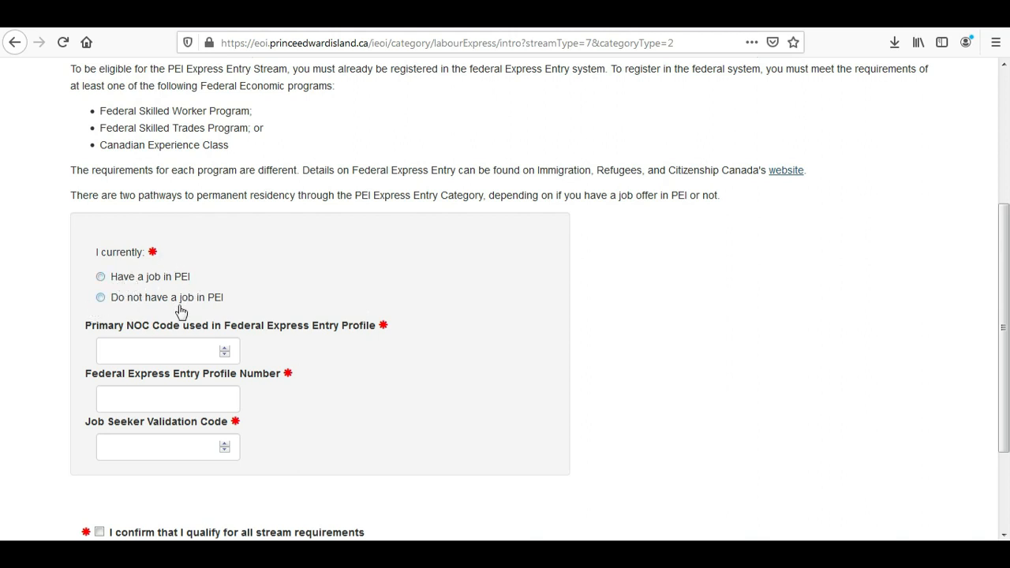
{"action": "left_click", "coordinate": [101, 297]}
{"action": "left_click", "coordinate": [139, 356]}
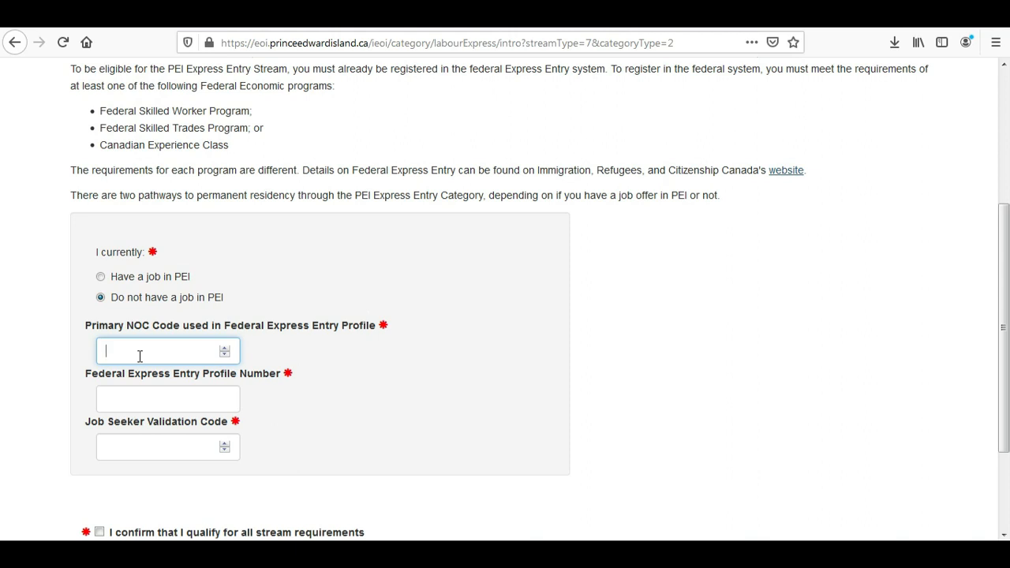
{"action": "type", "text": "2174"}
{"action": "left_click", "coordinate": [131, 397]}
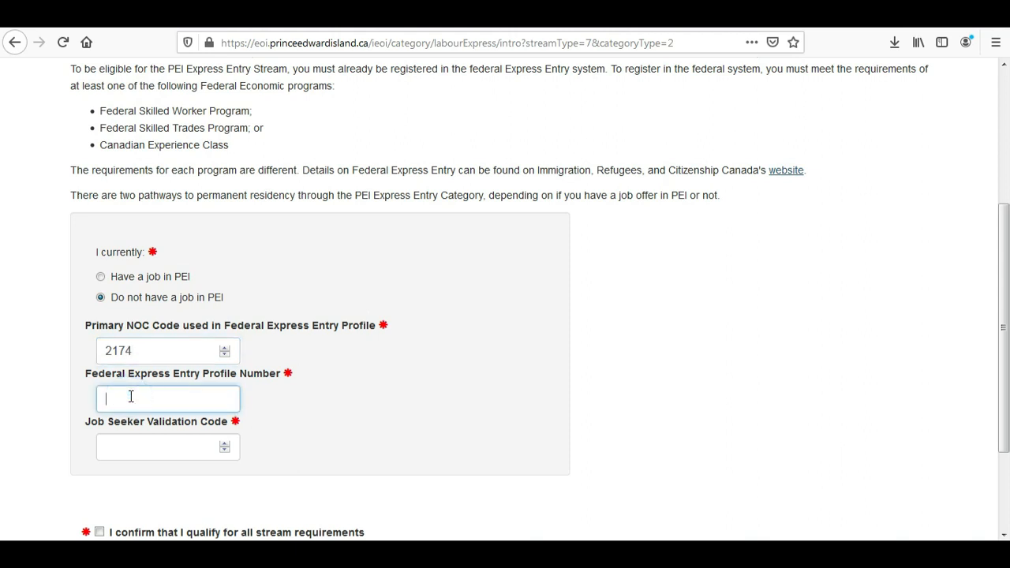
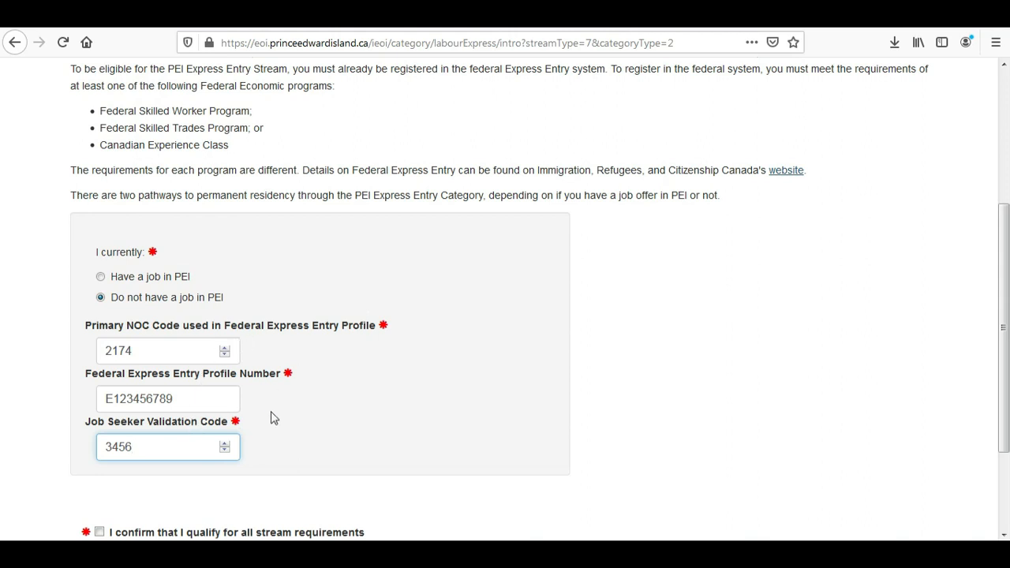
{"action": "scroll", "coordinate": [3, 348], "scroll_direction": "down", "scroll_amount": 2}
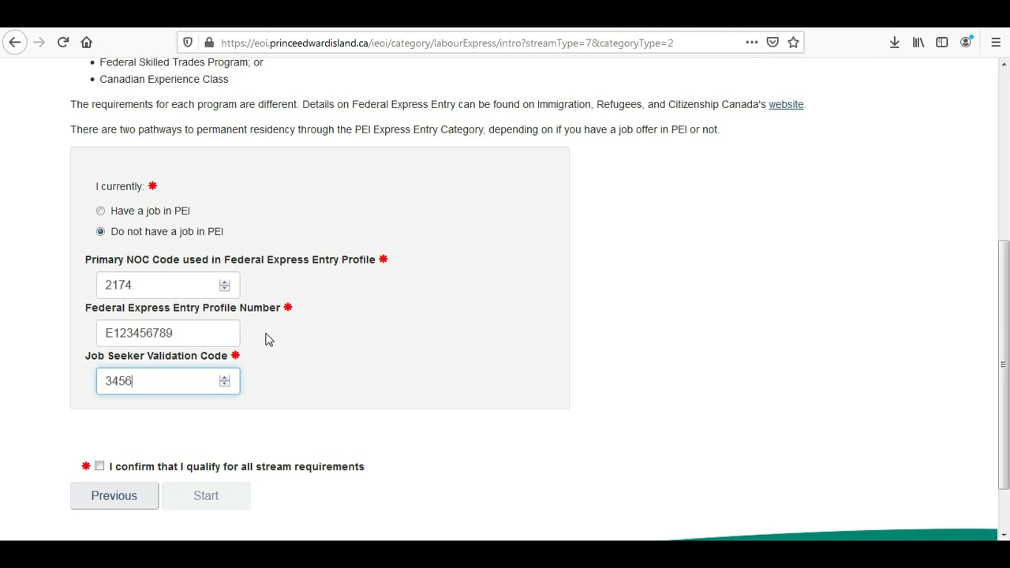
{"action": "left_click", "coordinate": [100, 466]}
{"action": "left_click", "coordinate": [214, 498]}
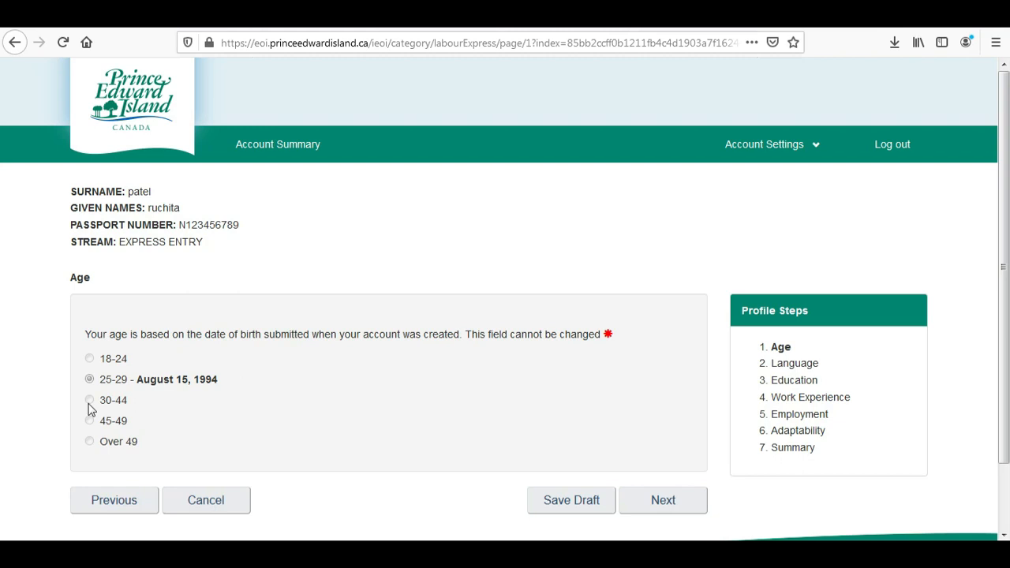
Keep the preset 25-29 age range and continue to the Language step.
{"action": "left_click_drag", "start_coordinate": [135, 379], "coordinate": [228, 385]}
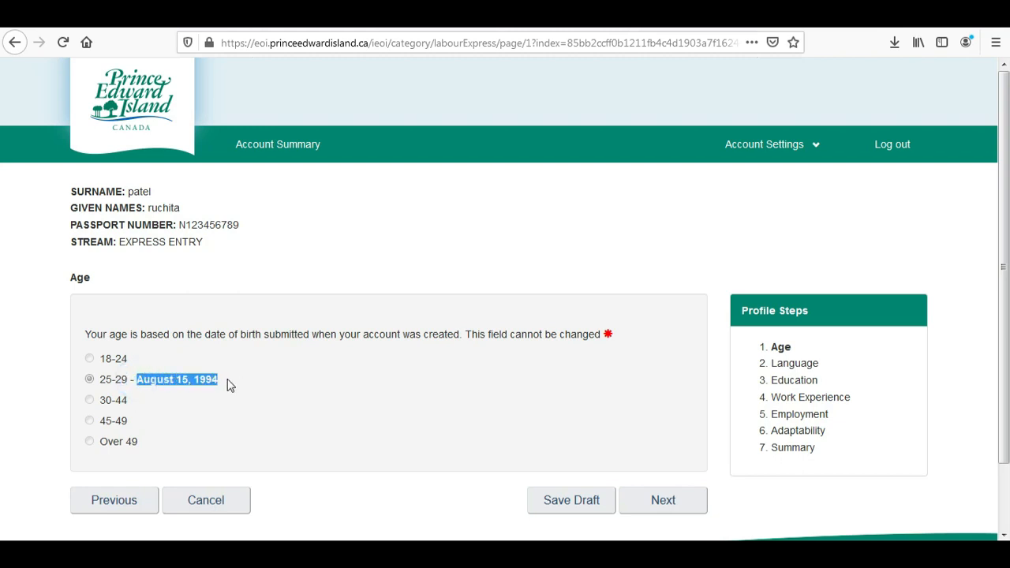
{"action": "left_click", "coordinate": [65, 387]}
{"action": "left_click", "coordinate": [651, 510]}
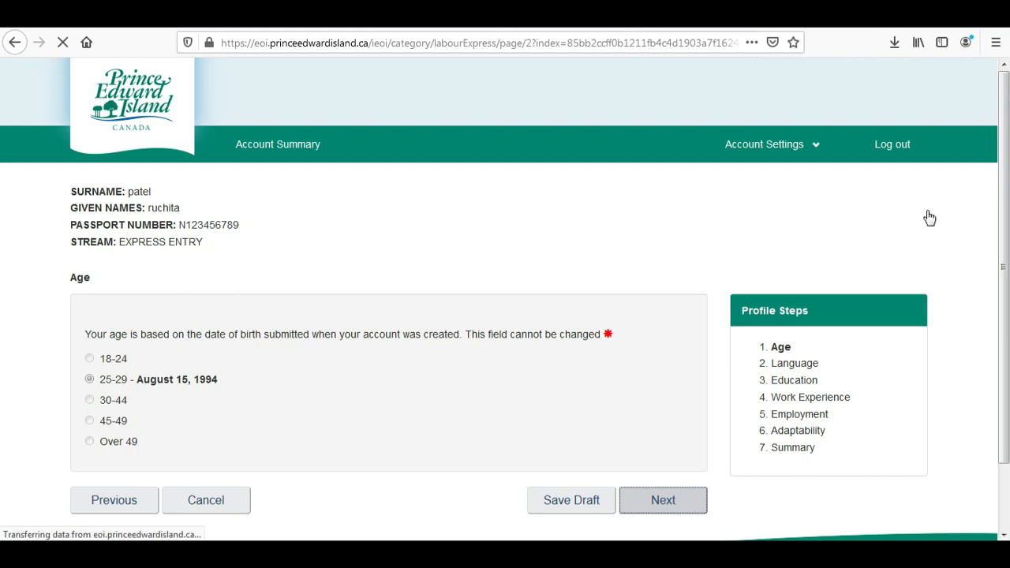
Record an English test at CLB 7 and no French test, then continue.
{"action": "scroll", "coordinate": [2, 193], "scroll_direction": "down", "scroll_amount": 2}
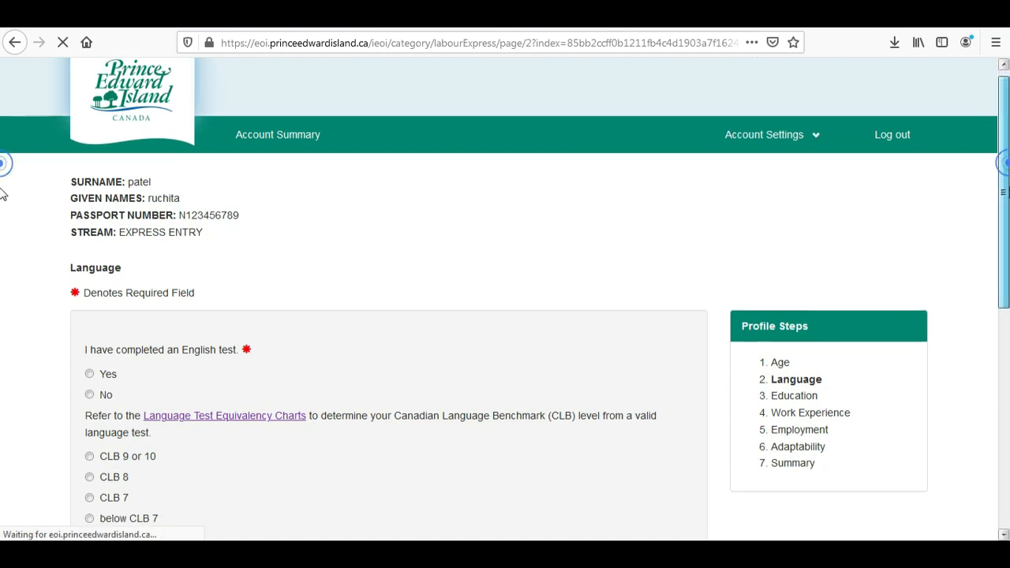
{"action": "scroll", "coordinate": [2, 193], "scroll_direction": "down", "scroll_amount": 3}
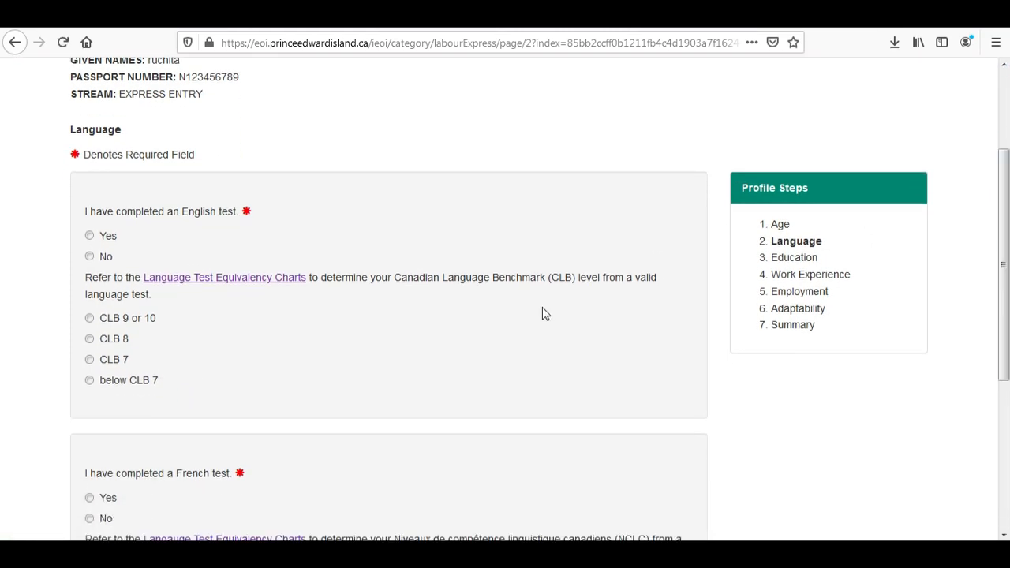
{"action": "left_click", "coordinate": [88, 236]}
{"action": "left_click", "coordinate": [89, 360]}
{"action": "scroll", "coordinate": [1007, 347], "scroll_direction": "down", "scroll_amount": 3}
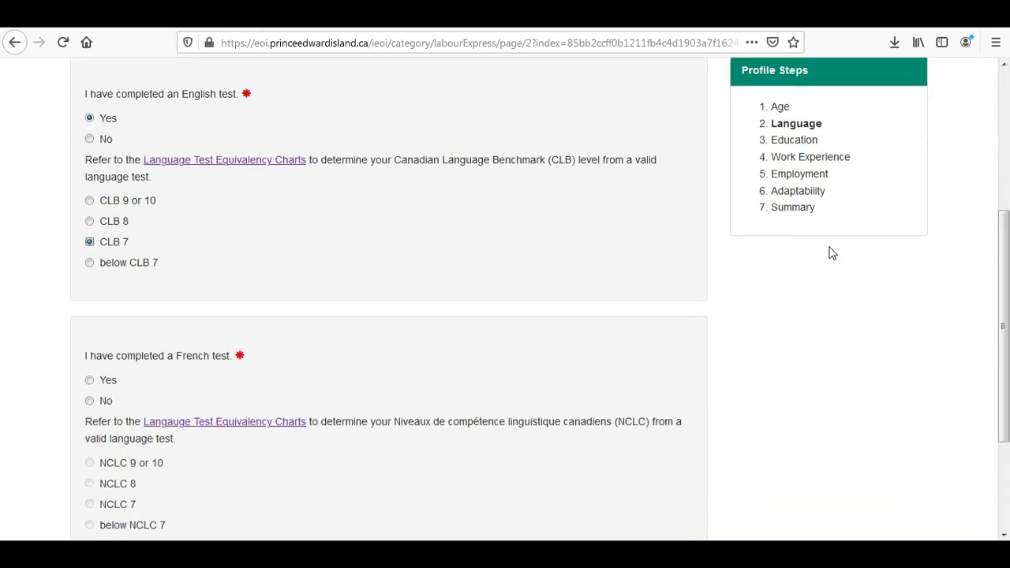
{"action": "scroll", "coordinate": [2, 368], "scroll_direction": "down", "scroll_amount": 2}
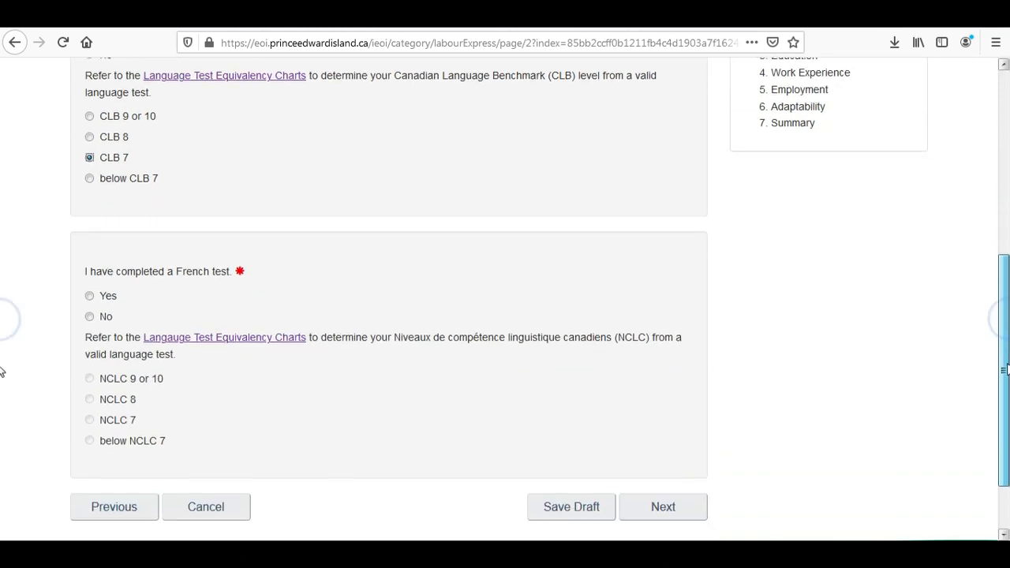
{"action": "left_click", "coordinate": [90, 318]}
{"action": "scroll", "coordinate": [1, 351], "scroll_direction": "down", "scroll_amount": 2}
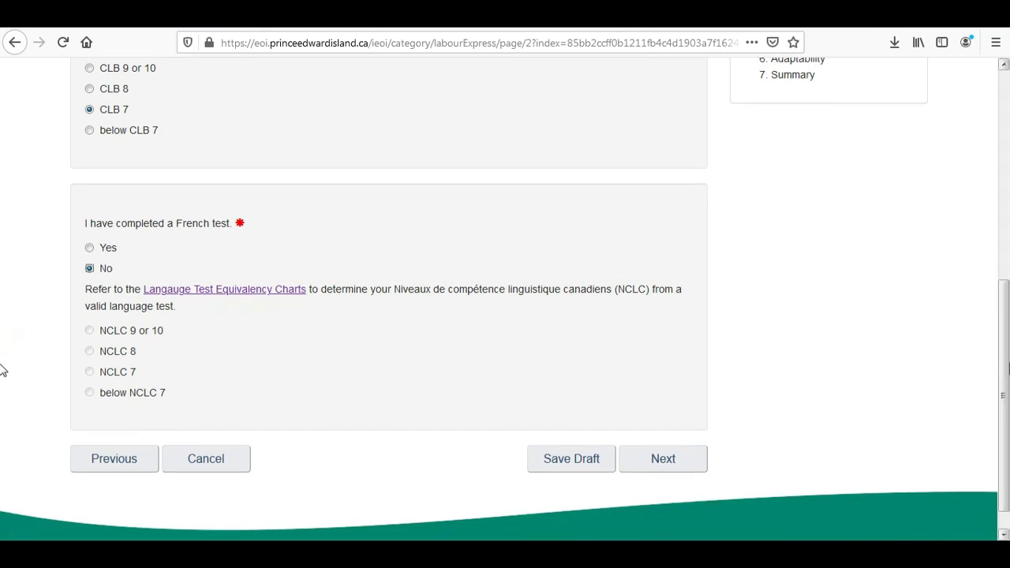
{"action": "left_click", "coordinate": [665, 463]}
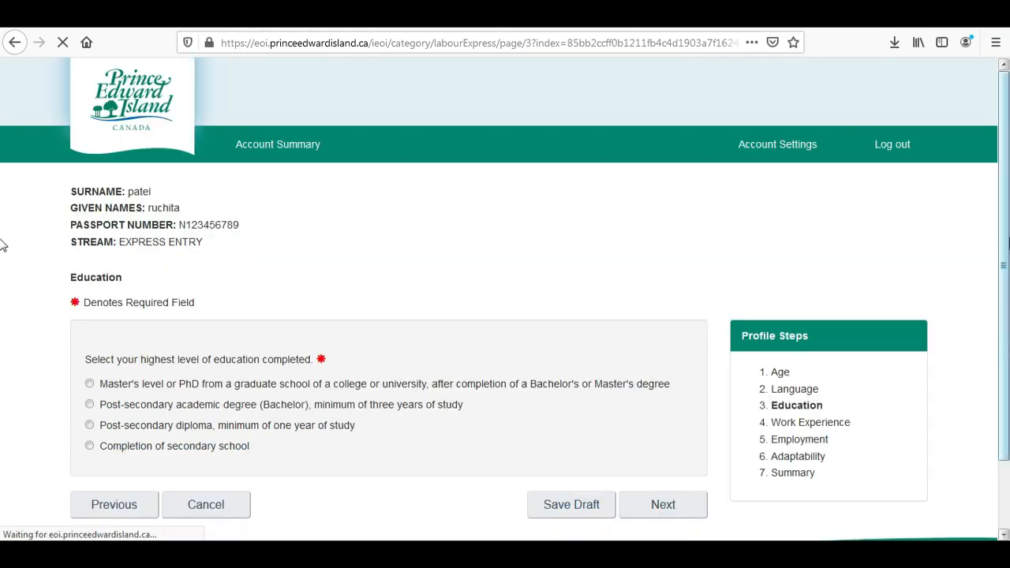
Select Master's level or PhD as highest education and continue.
{"action": "scroll", "coordinate": [4, 233], "scroll_direction": "down", "scroll_amount": 2}
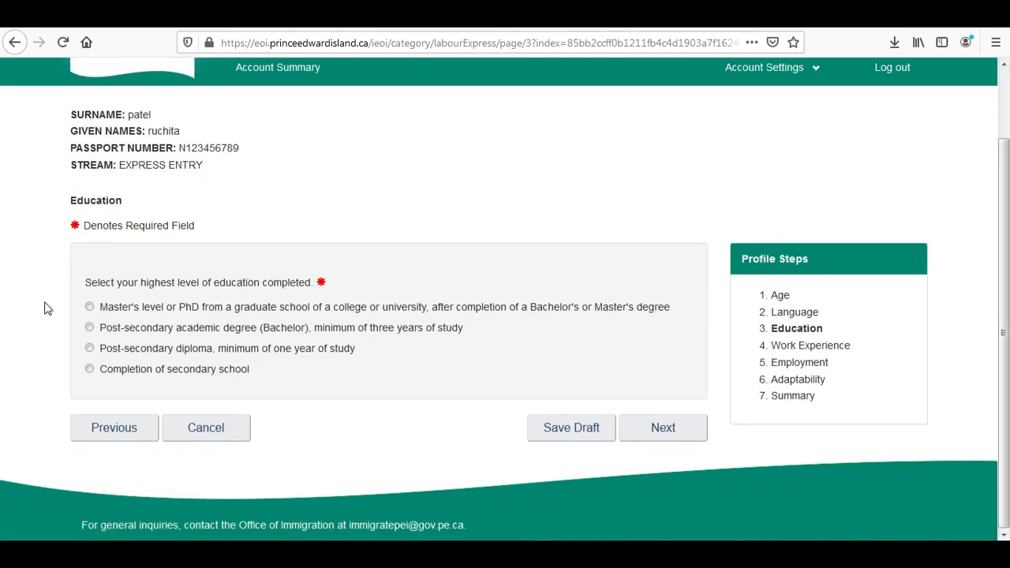
{"action": "left_click", "coordinate": [90, 308]}
{"action": "left_click", "coordinate": [660, 437]}
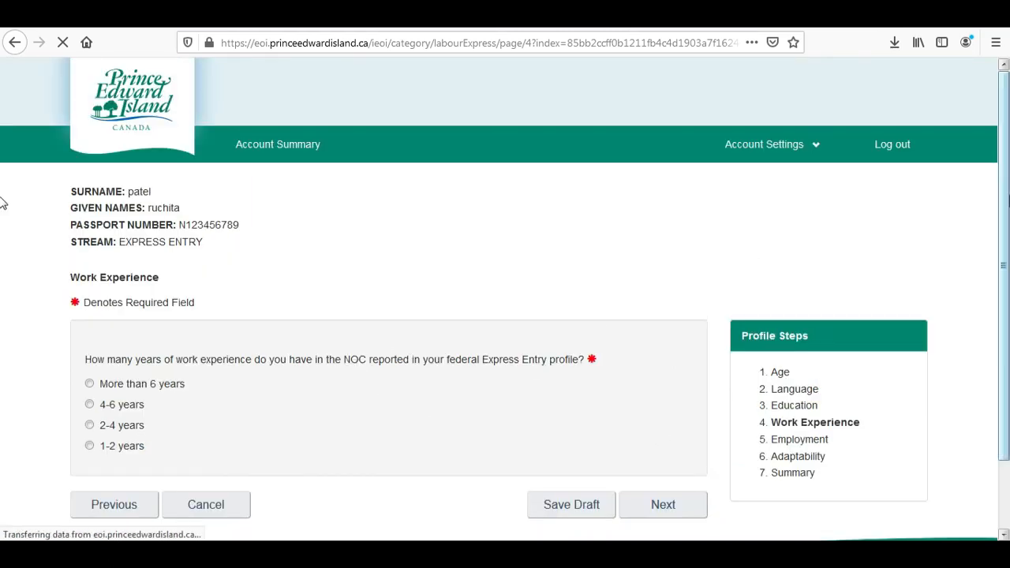
Answer 'More than 6 years' for work experience and continue.
{"action": "scroll", "coordinate": [4, 197], "scroll_direction": "down", "scroll_amount": 2}
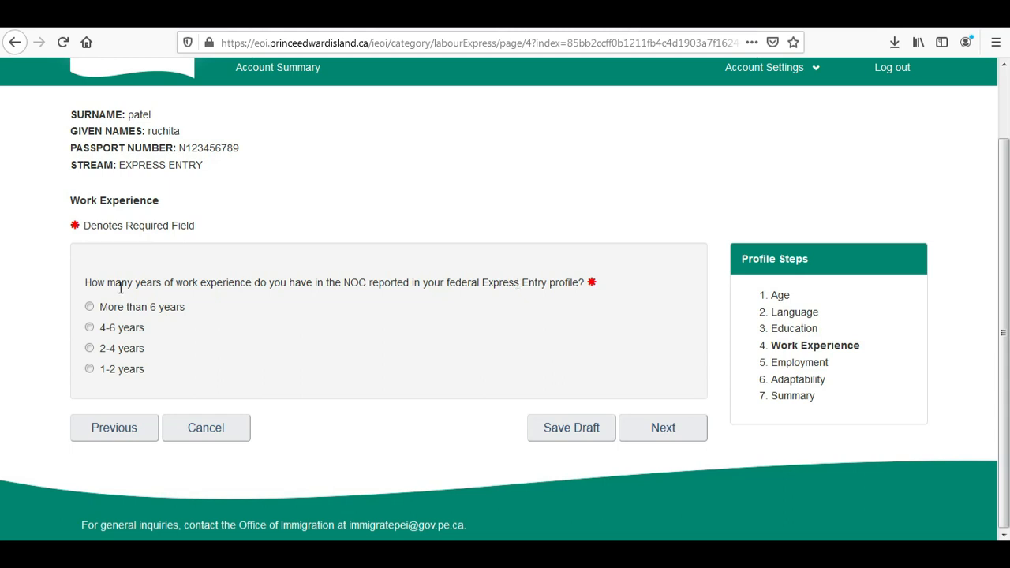
{"action": "left_click", "coordinate": [90, 307]}
{"action": "left_click", "coordinate": [661, 427]}
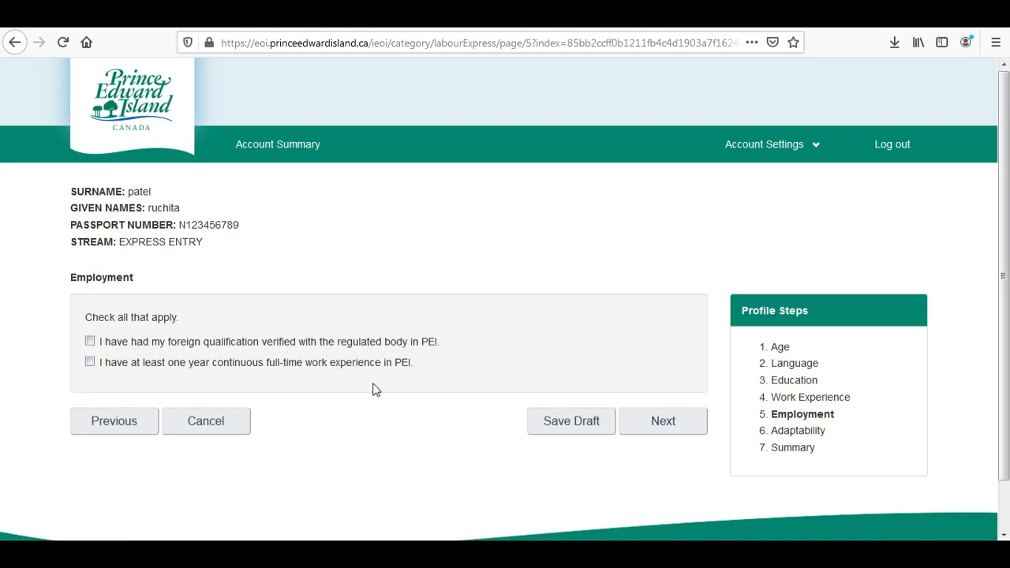
Skip Employment, tick the spouse CLB/NCLC 6 language and 3-year work experience statements.
{"action": "left_click", "coordinate": [670, 426]}
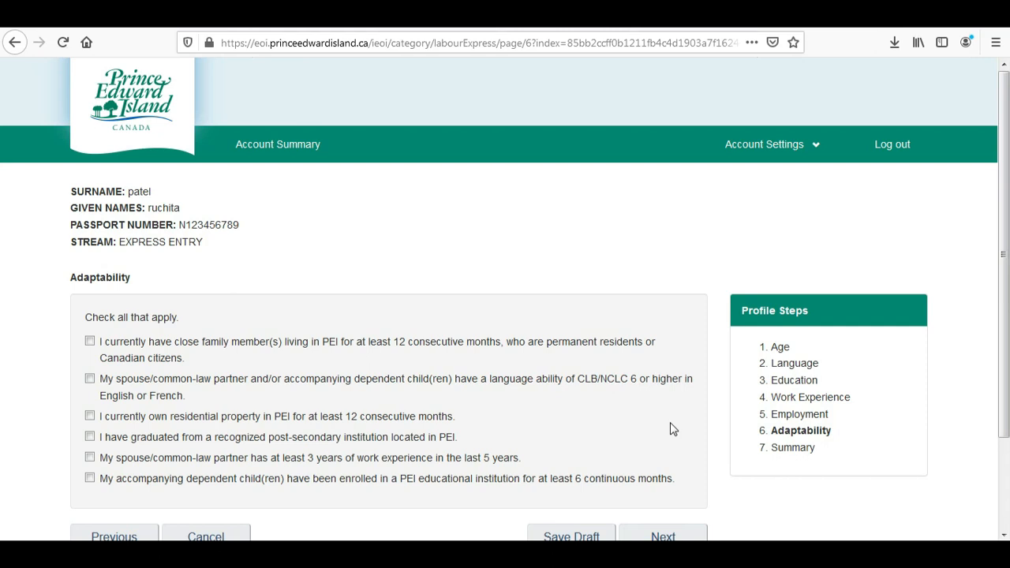
{"action": "left_click_drag", "start_coordinate": [1006, 266], "coordinate": [1007, 336]}
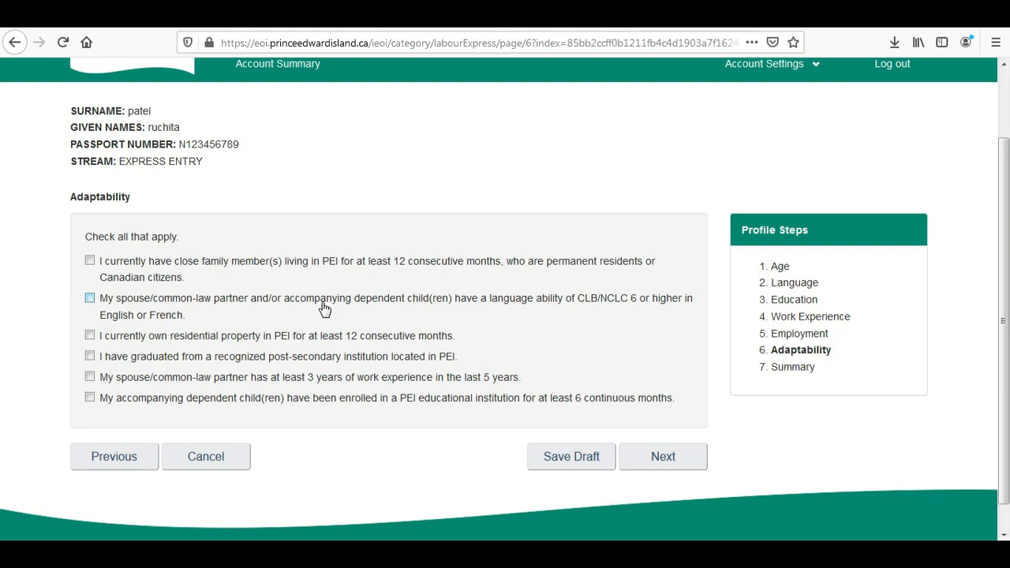
{"action": "left_click", "coordinate": [90, 300]}
{"action": "left_click", "coordinate": [90, 377]}
{"action": "left_click", "coordinate": [652, 463]}
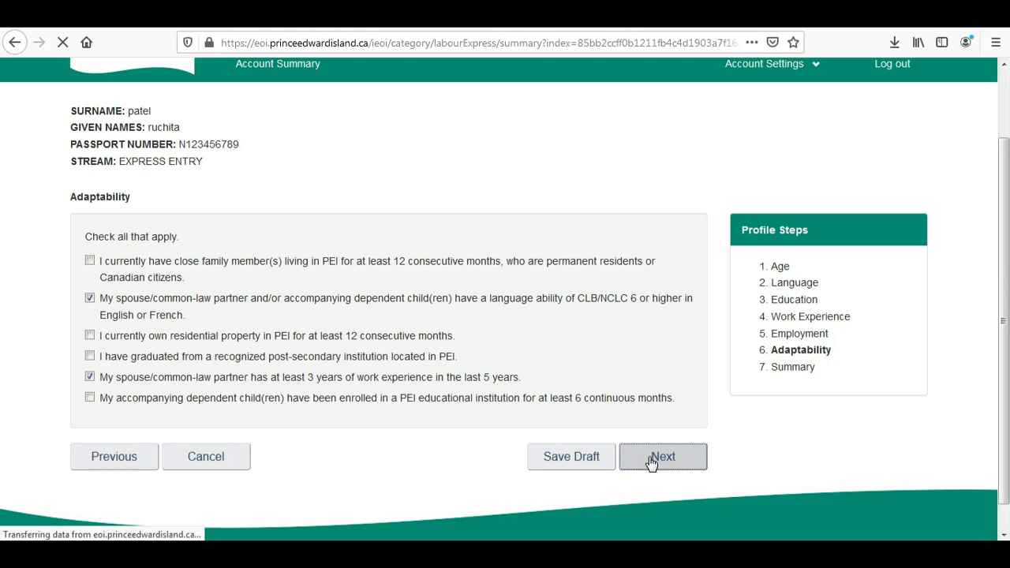
{"action": "scroll", "coordinate": [2, 223], "scroll_direction": "down", "scroll_amount": 1}
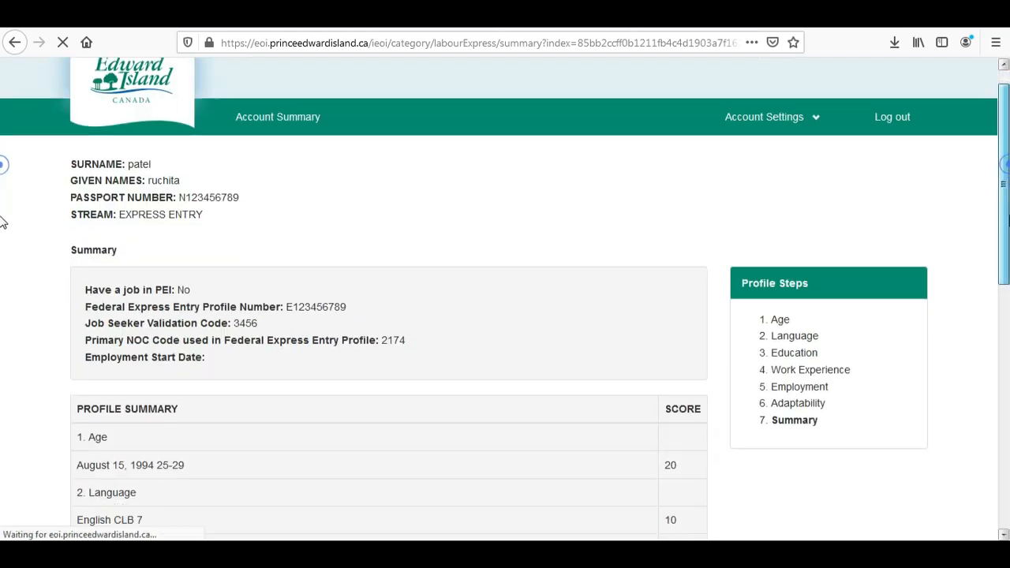
{"action": "scroll", "coordinate": [2, 233], "scroll_direction": "down", "scroll_amount": 3}
{"action": "scroll", "coordinate": [2, 281], "scroll_direction": "down", "scroll_amount": 2}
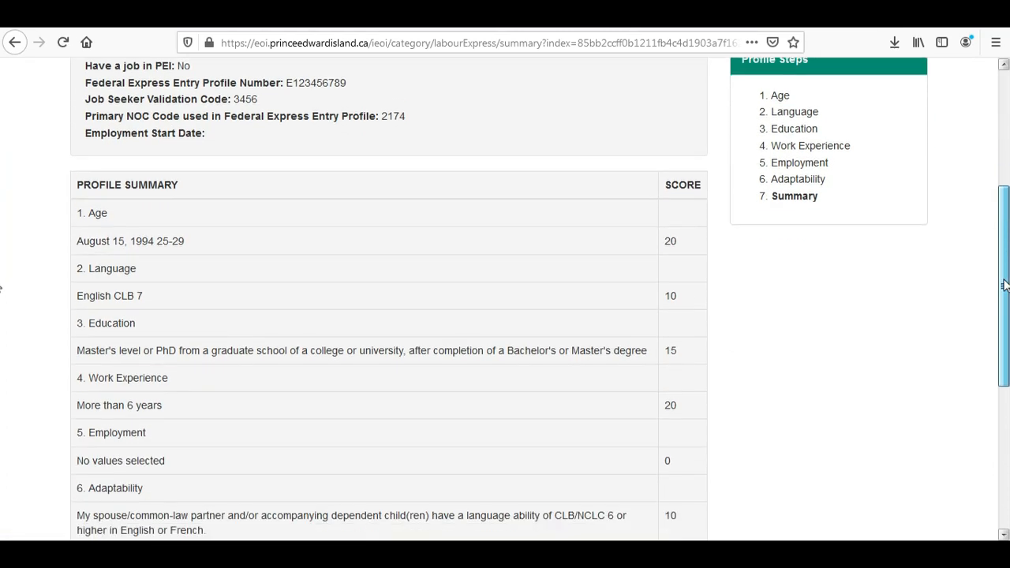
{"action": "left_click_drag", "start_coordinate": [1005, 286], "coordinate": [1001, 358]}
{"action": "left_click_drag", "start_coordinate": [677, 431], "coordinate": [660, 438]}
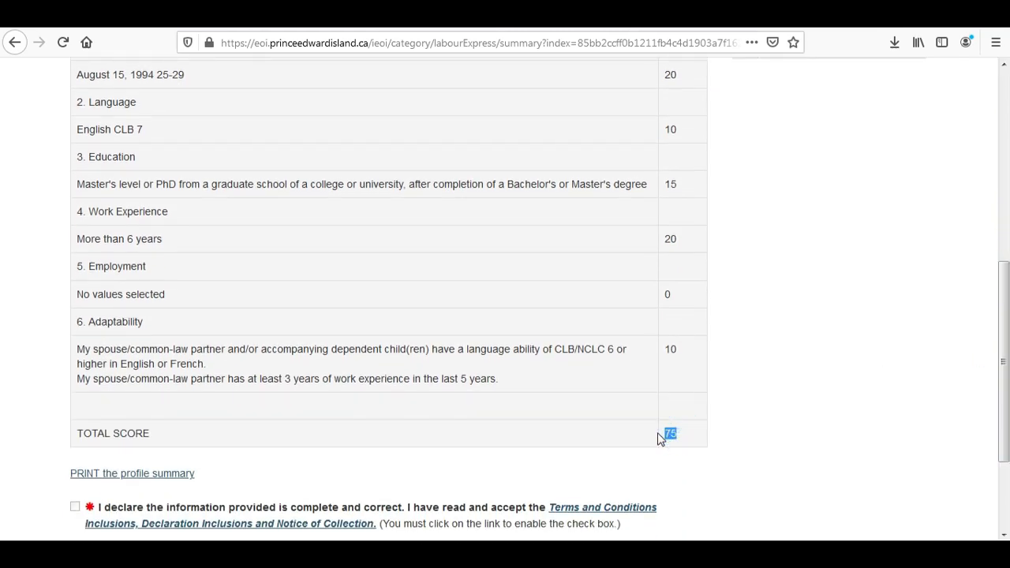
{"action": "left_click", "coordinate": [772, 452]}
View the Terms and Conditions document, then tick the declaration to enable Submit.
{"action": "scroll", "coordinate": [5, 347], "scroll_direction": "down", "scroll_amount": 3}
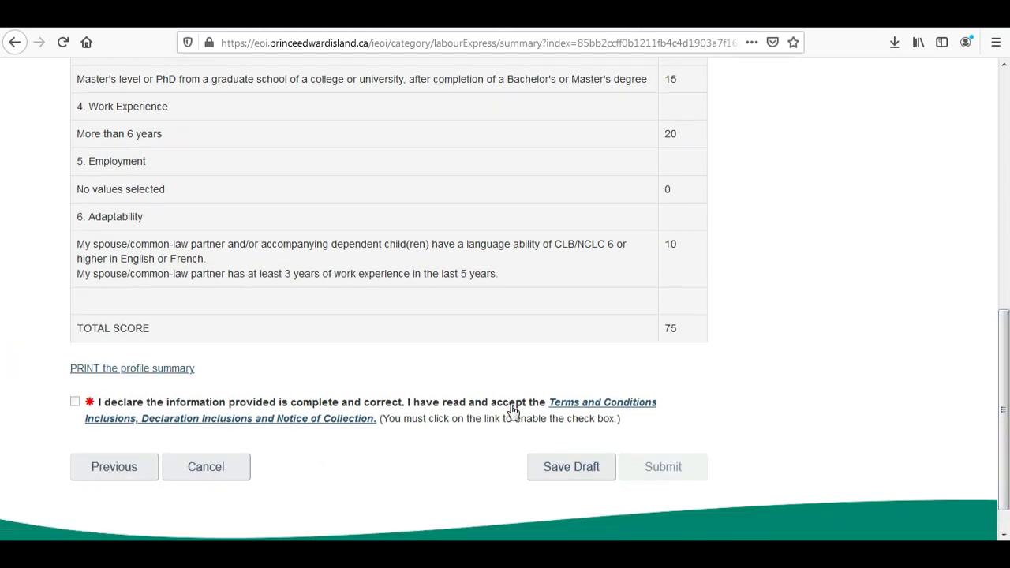
{"action": "right_click", "coordinate": [558, 406]}
{"action": "left_click", "coordinate": [614, 214]}
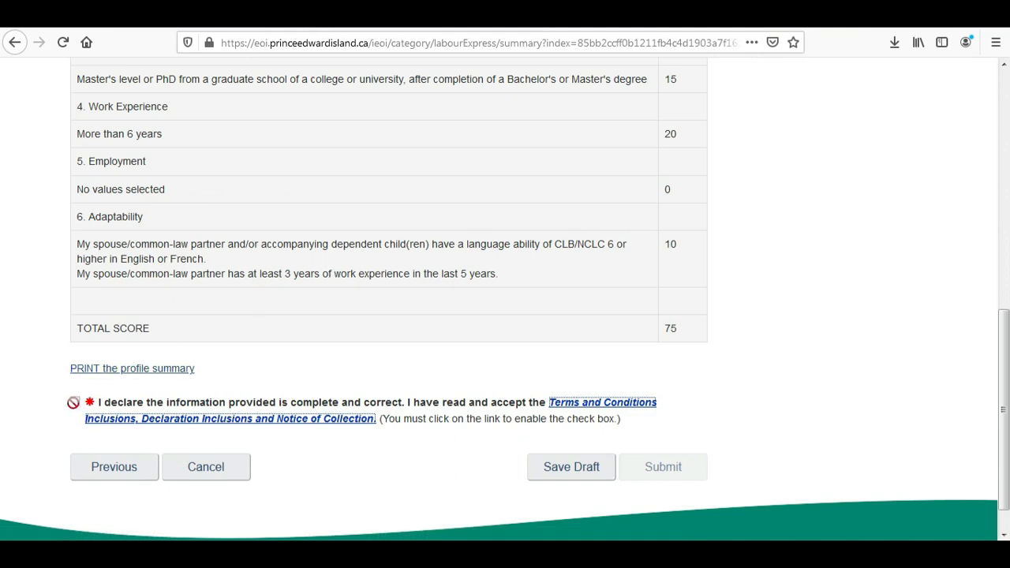
{"action": "key", "text": "F5"}
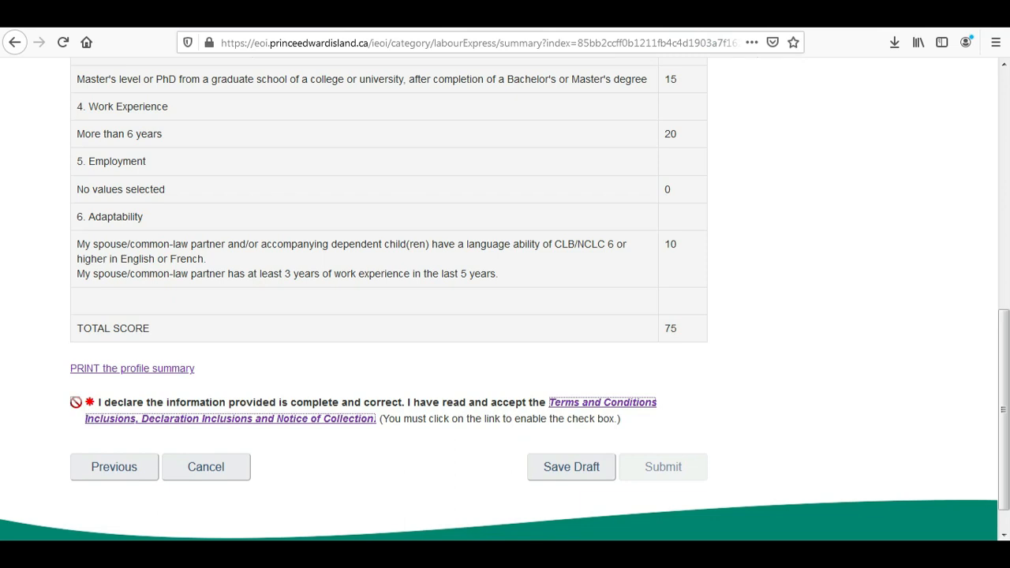
{"action": "left_click", "coordinate": [628, 409]}
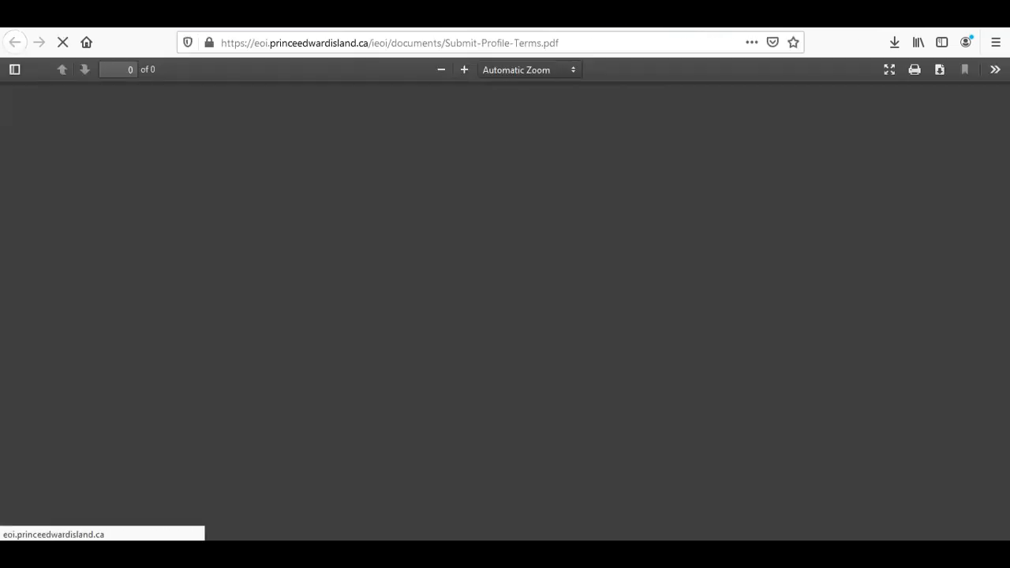
{"action": "key", "text": "ctrl+w"}
{"action": "left_click", "coordinate": [74, 402]}
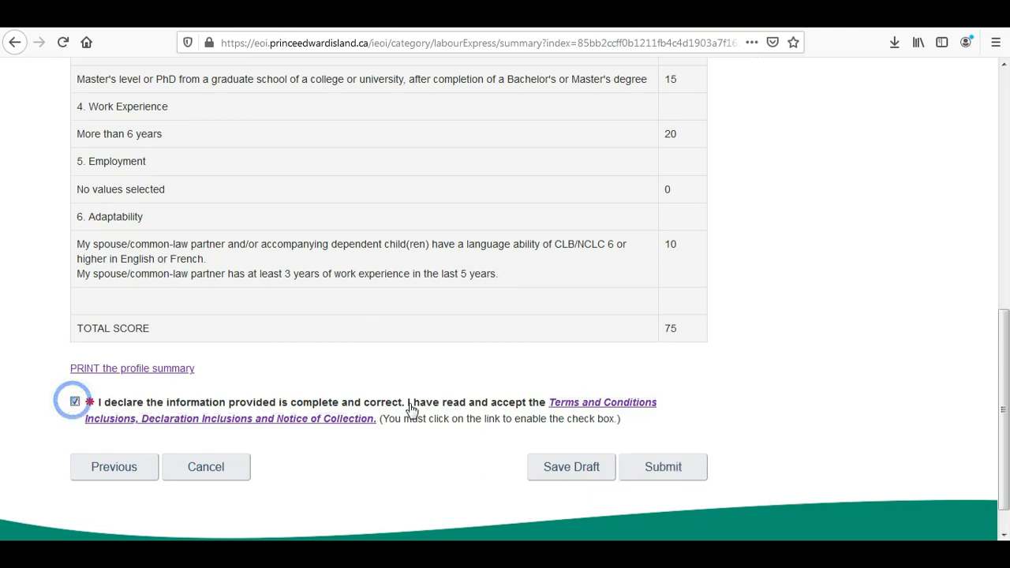
Submit the Express Entry profile and close the 'Express Entry Profile Submitted' confirmation.
{"action": "left_click", "coordinate": [663, 470]}
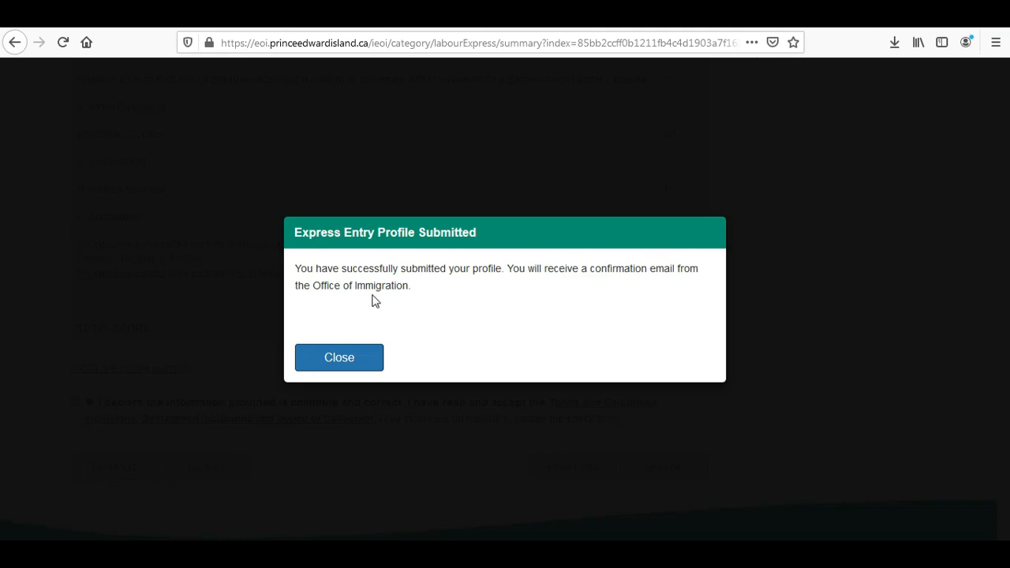
{"action": "left_click", "coordinate": [329, 360]}
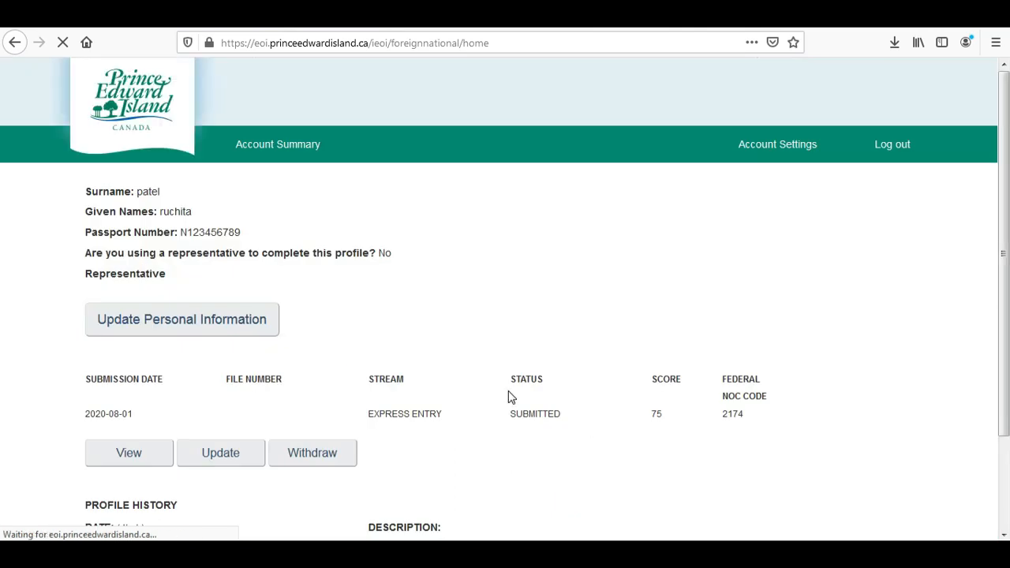
Scroll through the Account Summary to confirm status SUBMITTED, score 75 and NOC 2174.
{"action": "left_click_drag", "start_coordinate": [1007, 231], "coordinate": [999, 286]}
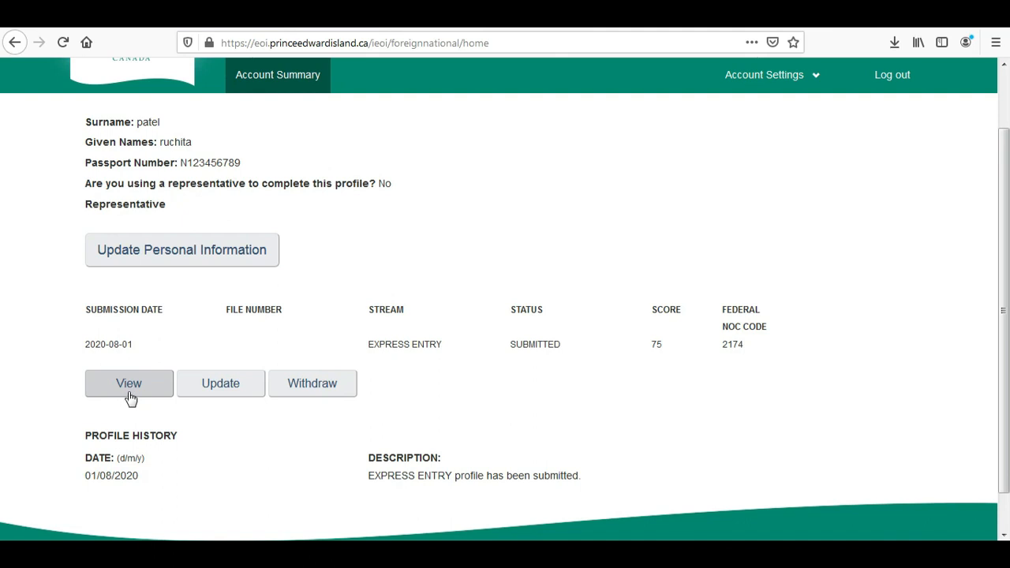
{"action": "scroll", "coordinate": [4, 308], "scroll_direction": "down", "scroll_amount": 1}
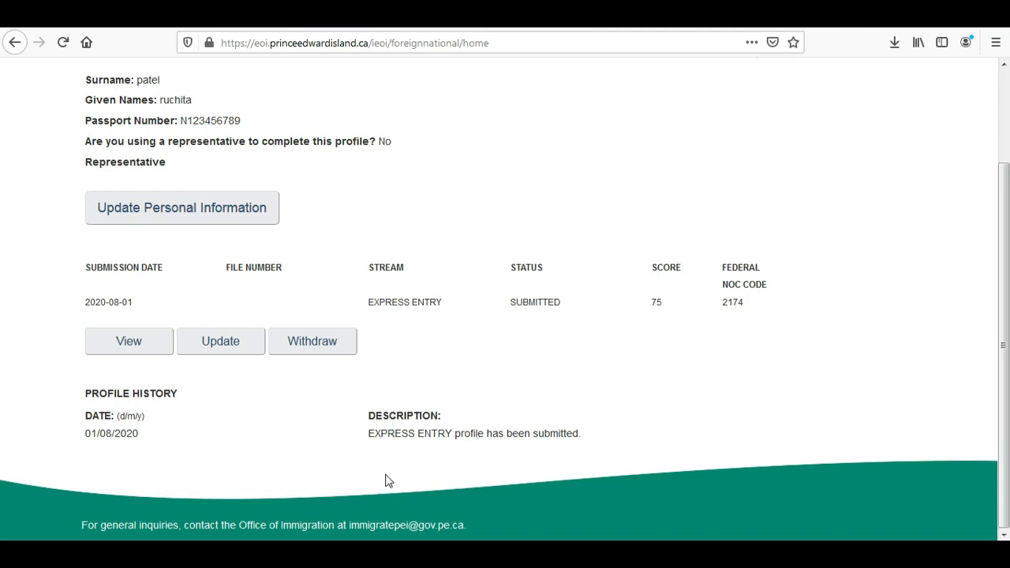
{"action": "scroll", "coordinate": [4, 316], "scroll_direction": "up", "scroll_amount": 3}
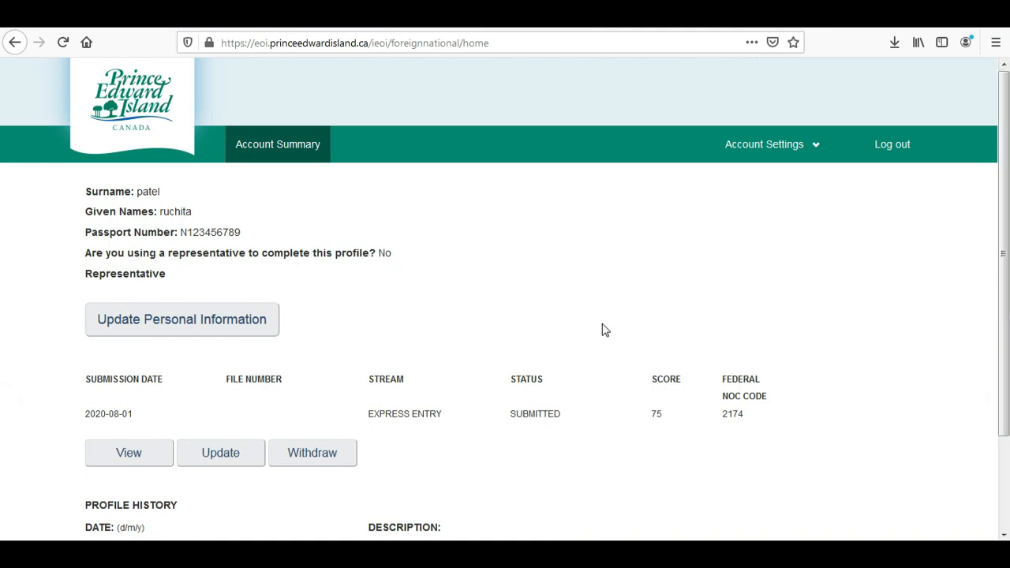